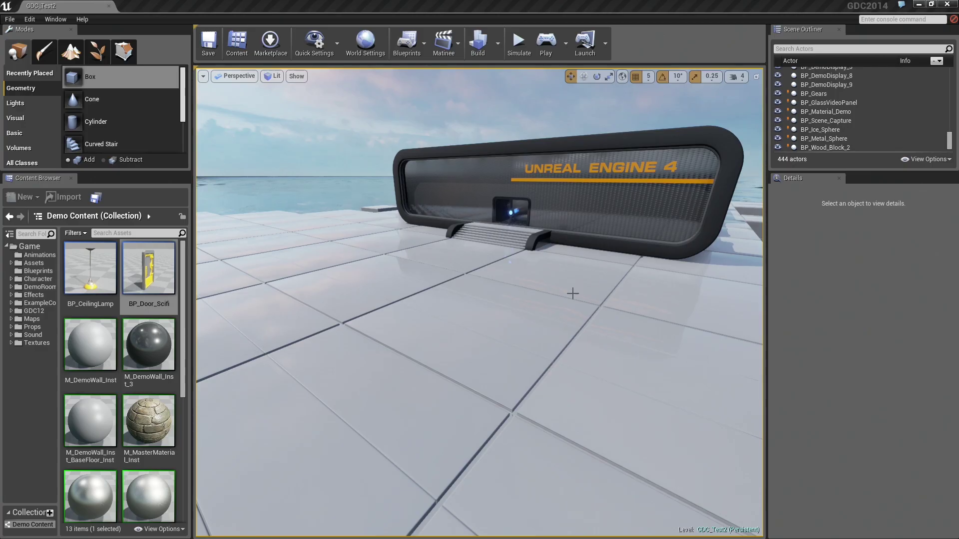
Fly up to the UE4 display panel and drag a Box brush from the Geometry panel.
left_click_drag(570, 296, 554, 301)
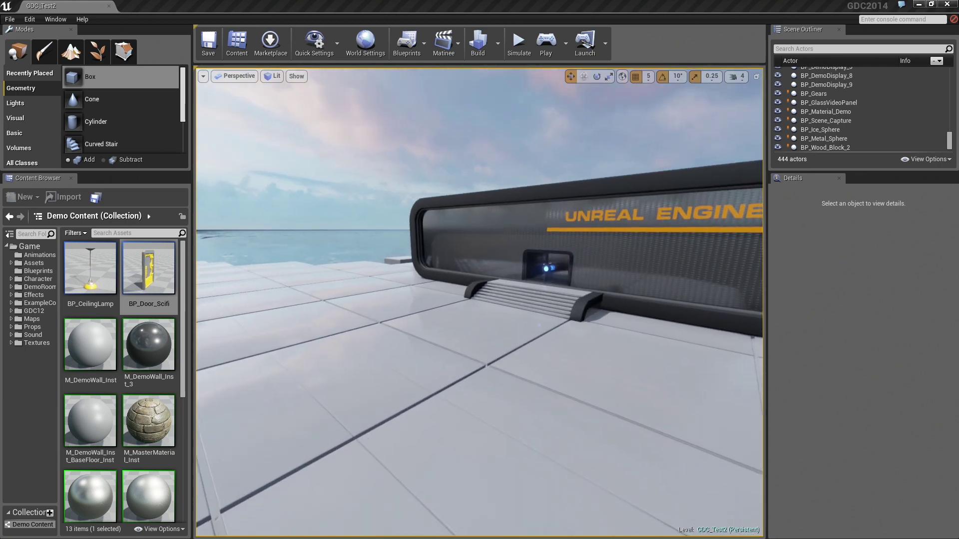
scroll(150, 430, "down", 2)
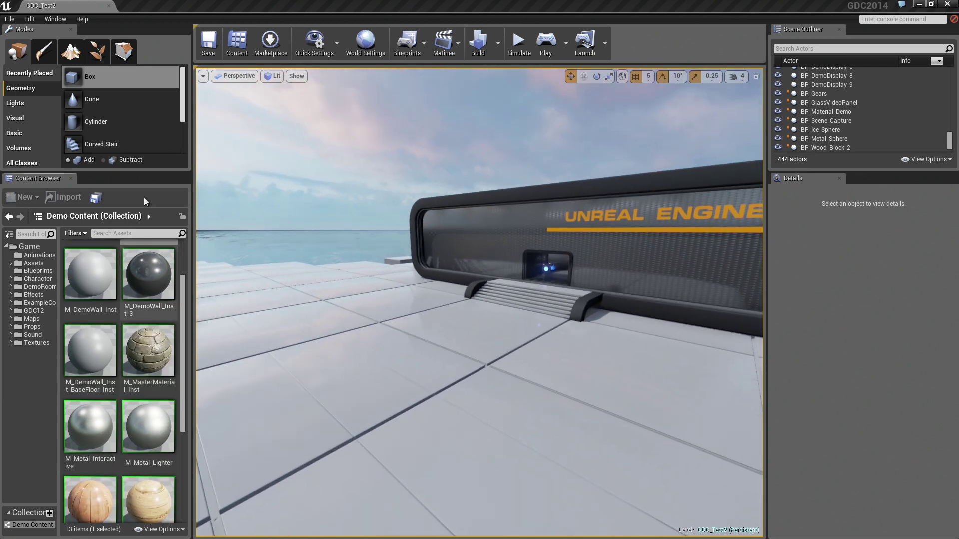
left_click_drag(90, 77, 489, 349)
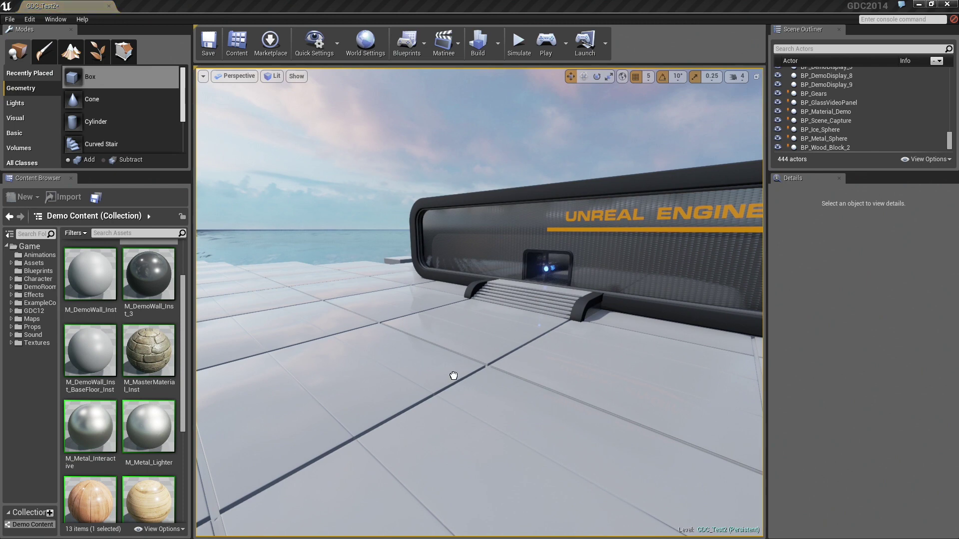
Place a Box brush in front of the display sized 500 x 500 x 340.
left_click_drag(454, 375, 449, 372)
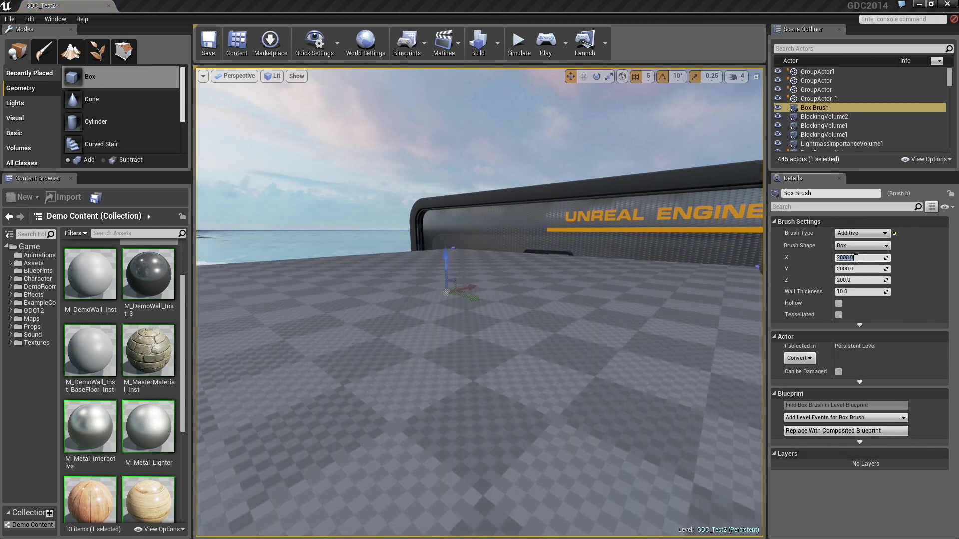
key("Tab")
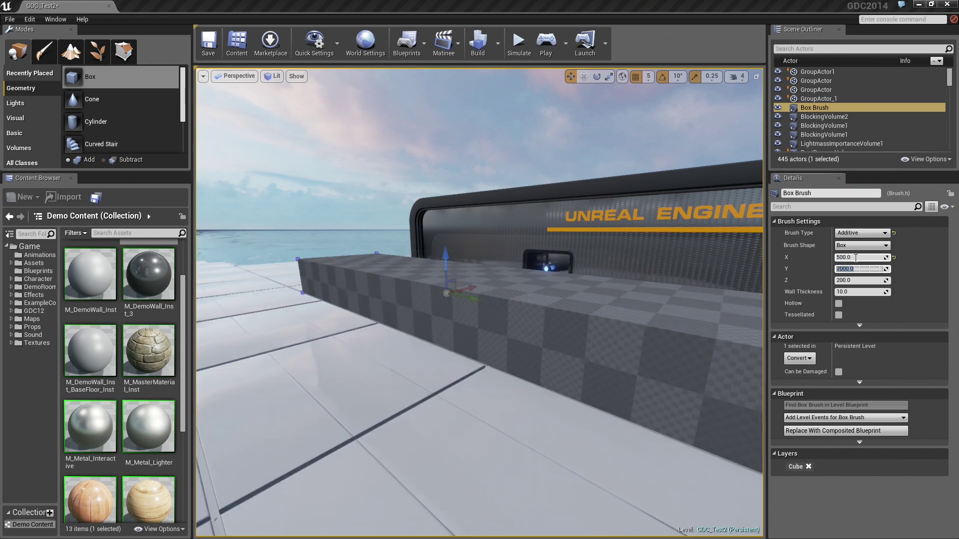
key("Tab")
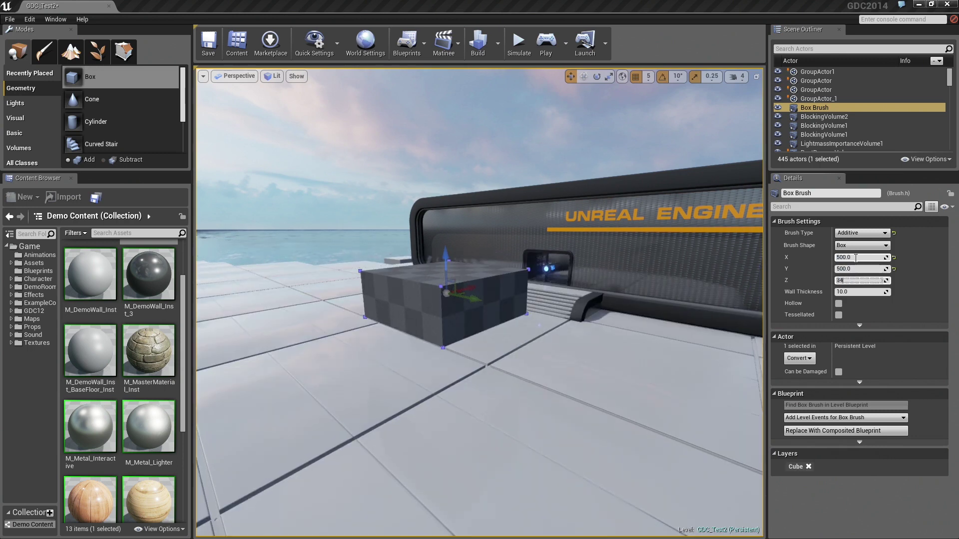
type("0.0")
key("Return")
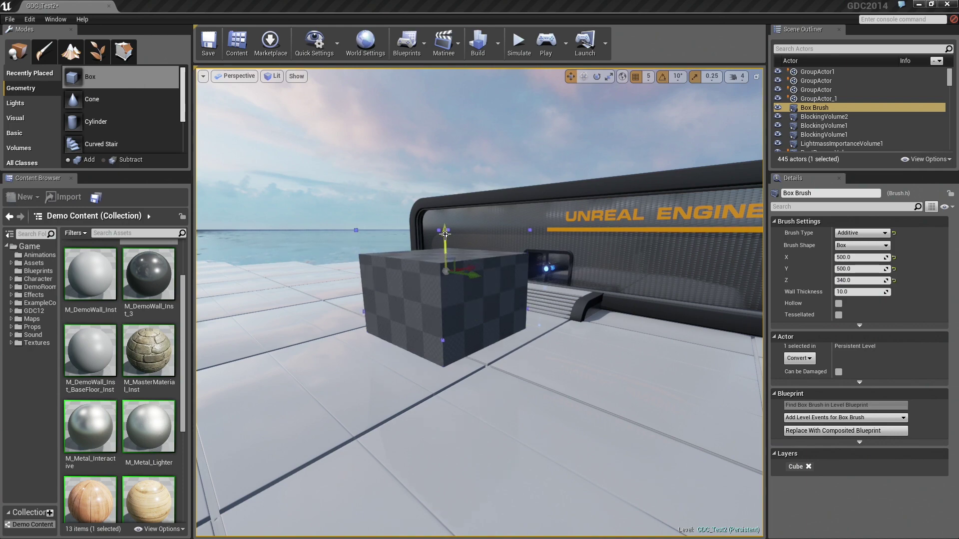
Orbit around the box and Alt-drag it to create a duplicate, Box Brush_2.
left_click_drag(445, 234, 445, 305)
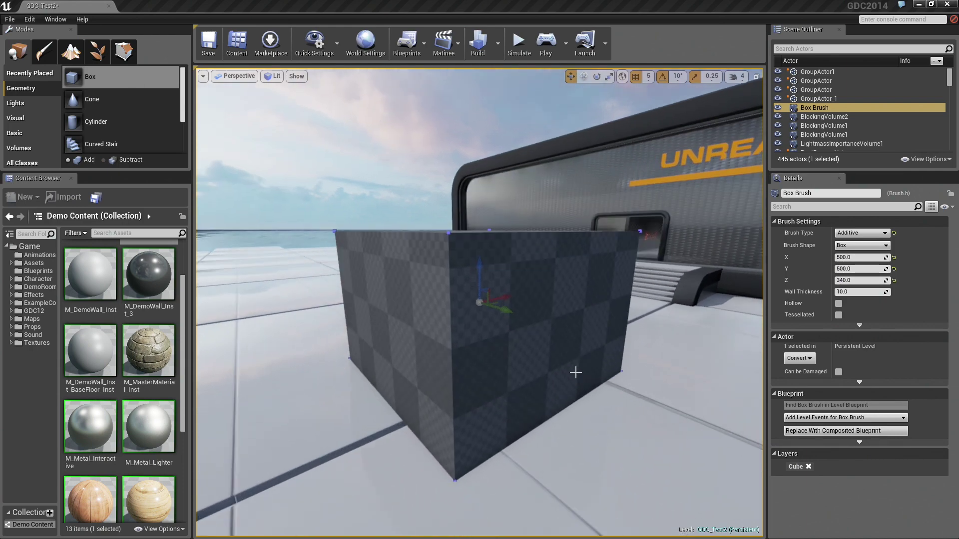
left_click_drag(575, 377, 549, 425, "alt")
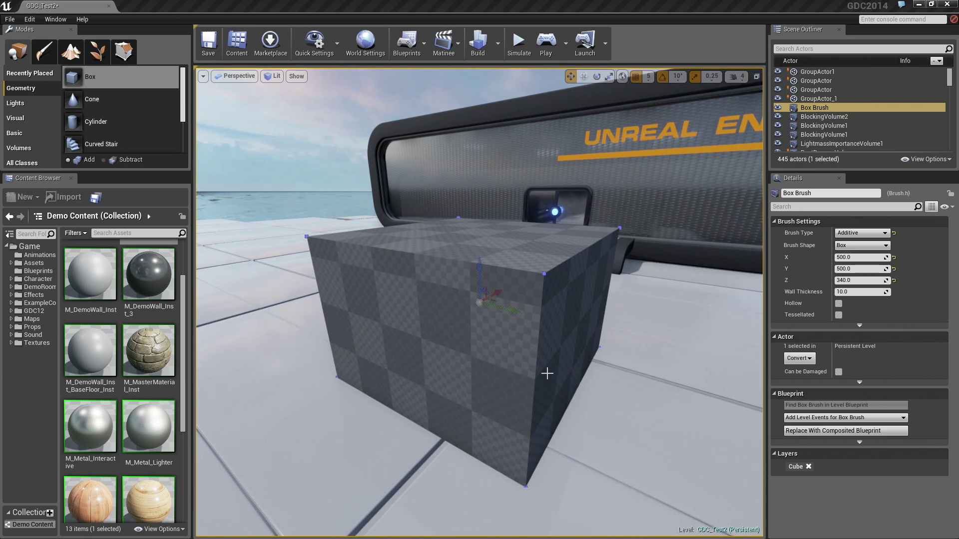
left_click_drag(547, 373, 548, 366, "alt")
left_click_drag(510, 307, 525, 309, "alt")
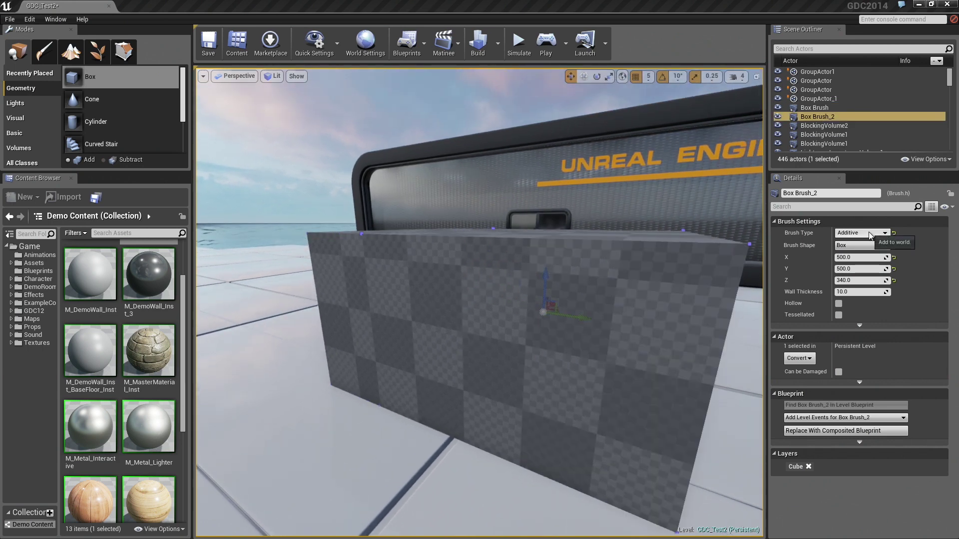
Make the copy a Subtractive brush sized 480 x 480 x 300.
left_click(858, 247)
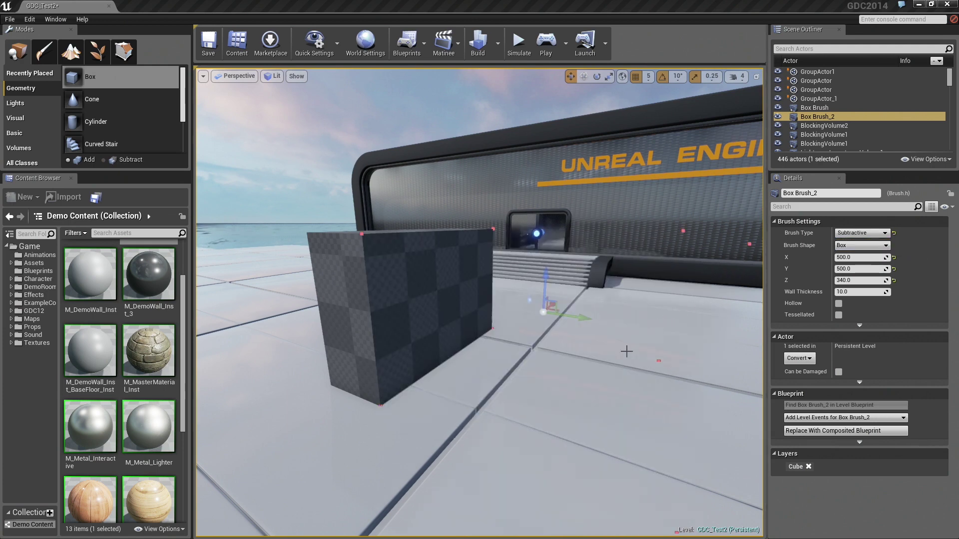
right_click_drag(593, 373, 591, 372)
type("480")
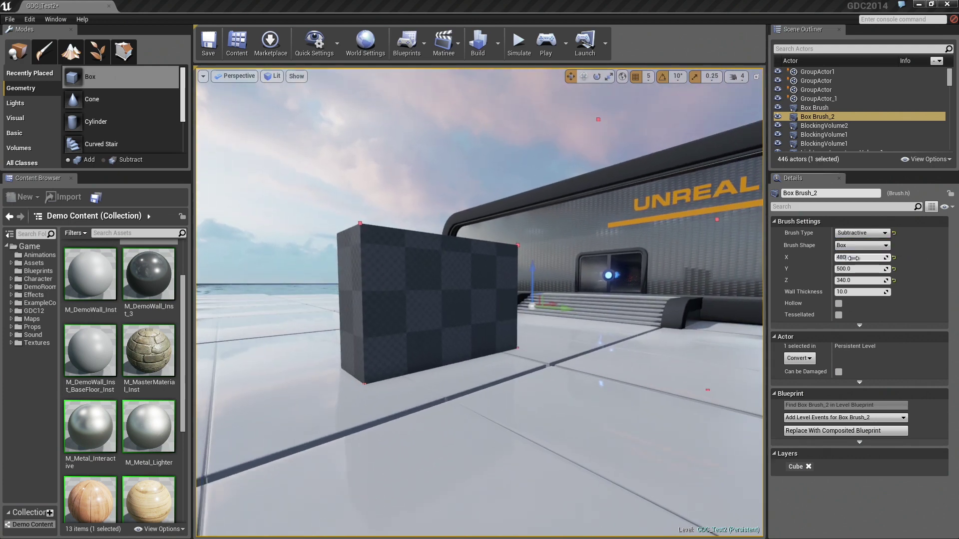
key("Tab")
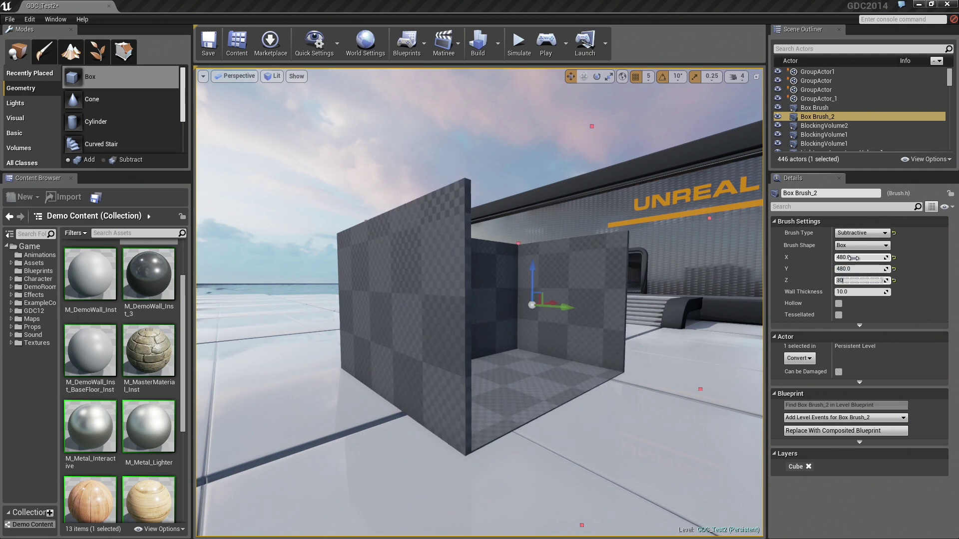
type("0")
key("Return")
Align the subtractive brush inside the box so it hollows out a room.
right_click_drag(567, 368, 615, 373)
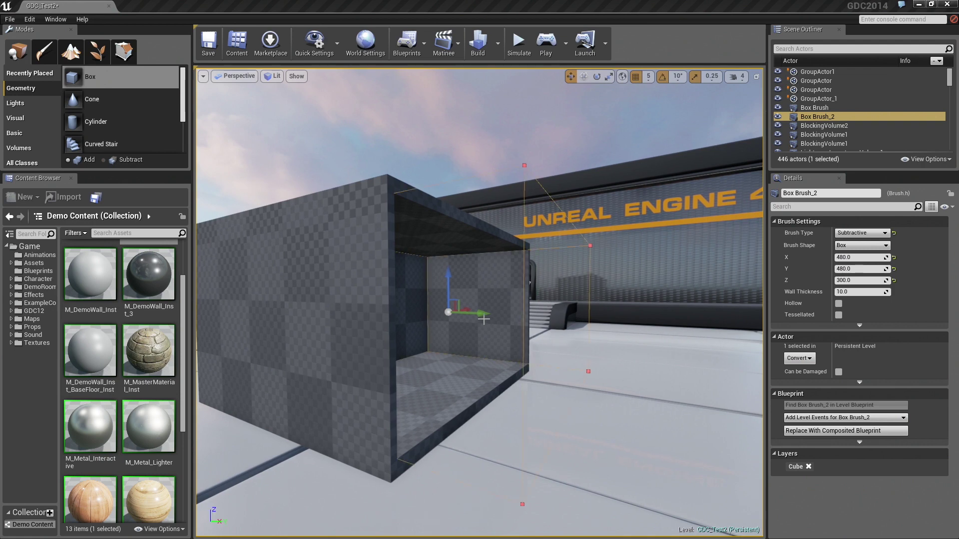
left_click_drag(474, 312, 422, 306)
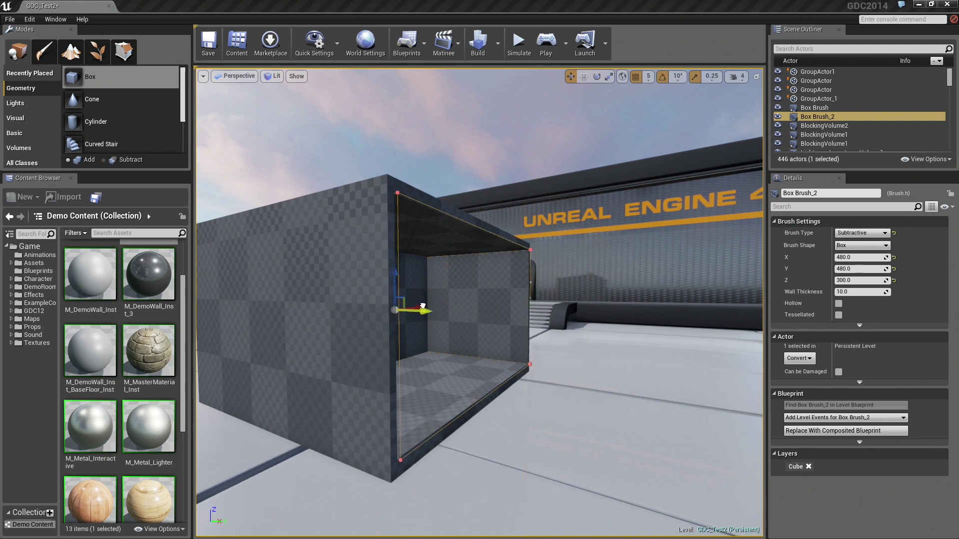
right_click_drag(422, 305, 520, 299)
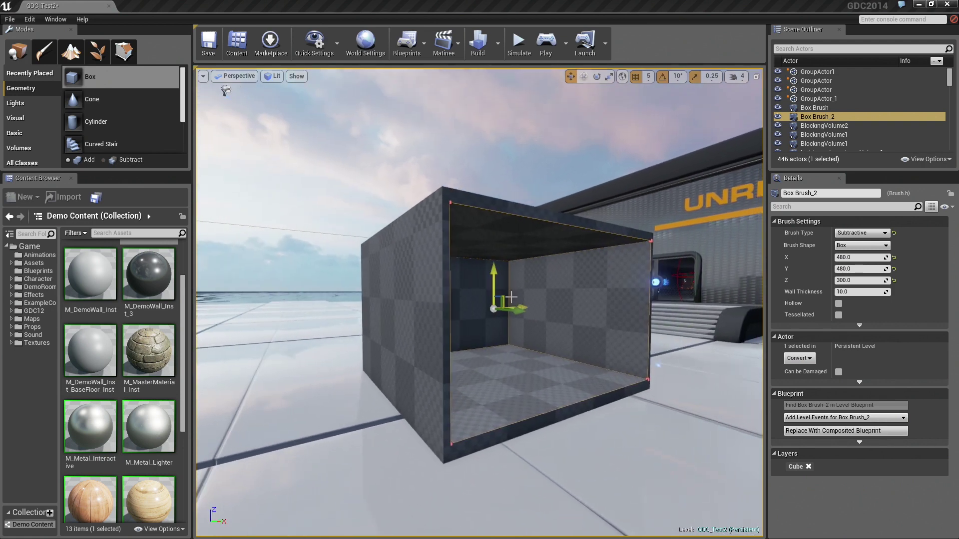
left_click_drag(523, 305, 519, 307)
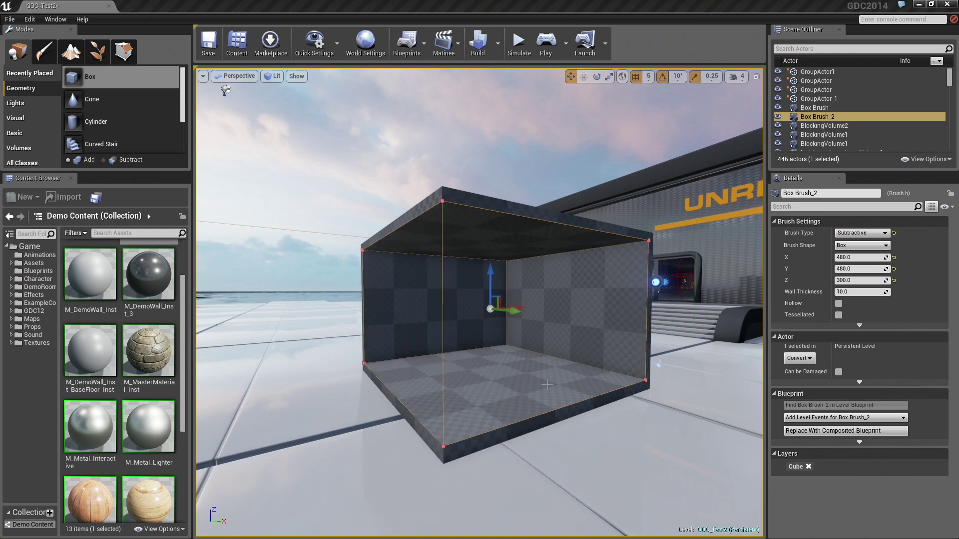
right_click_drag(520, 333, 520, 333)
Duplicate the subtractive brush and resize the copy to 20 x 150 x 250.
left_click_drag(427, 310, 401, 314, "alt")
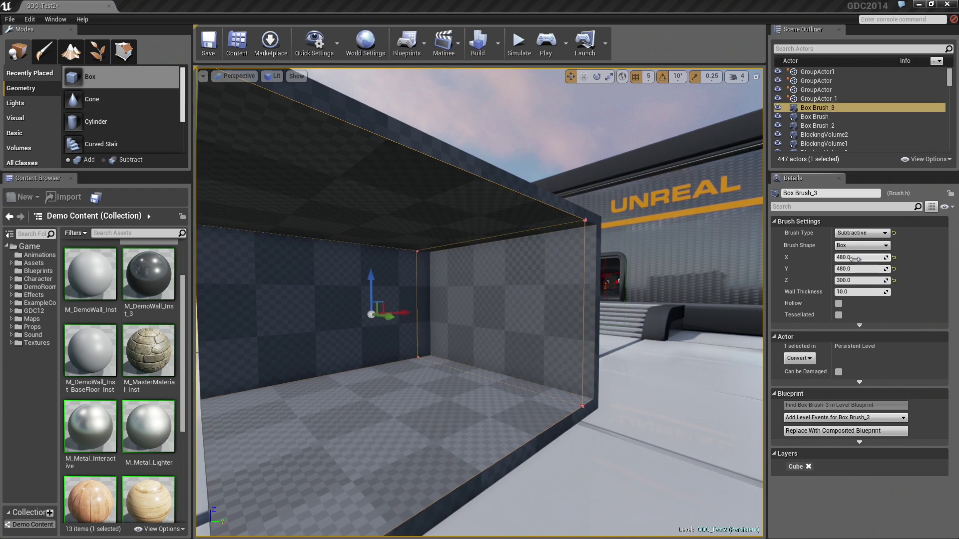
type("20")
key("Tab")
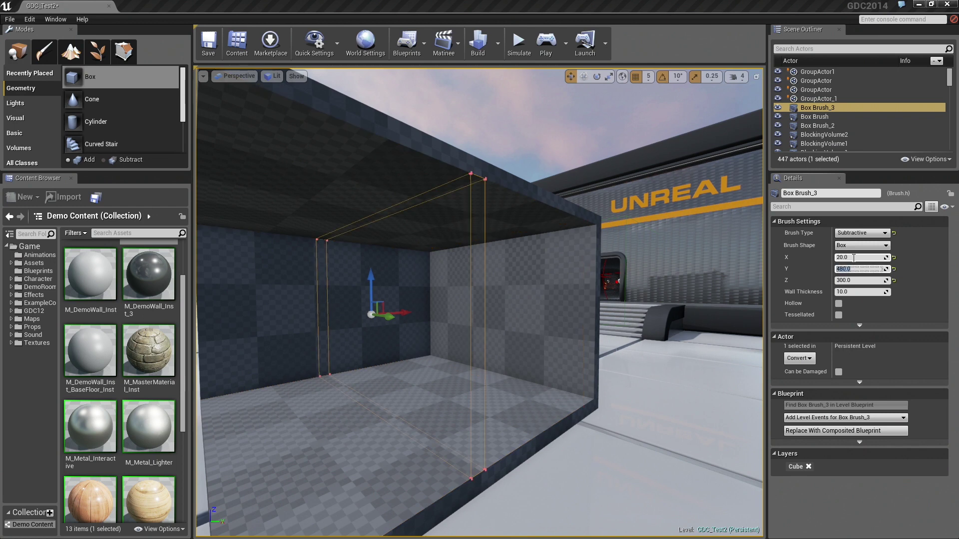
type("150")
key("Tab")
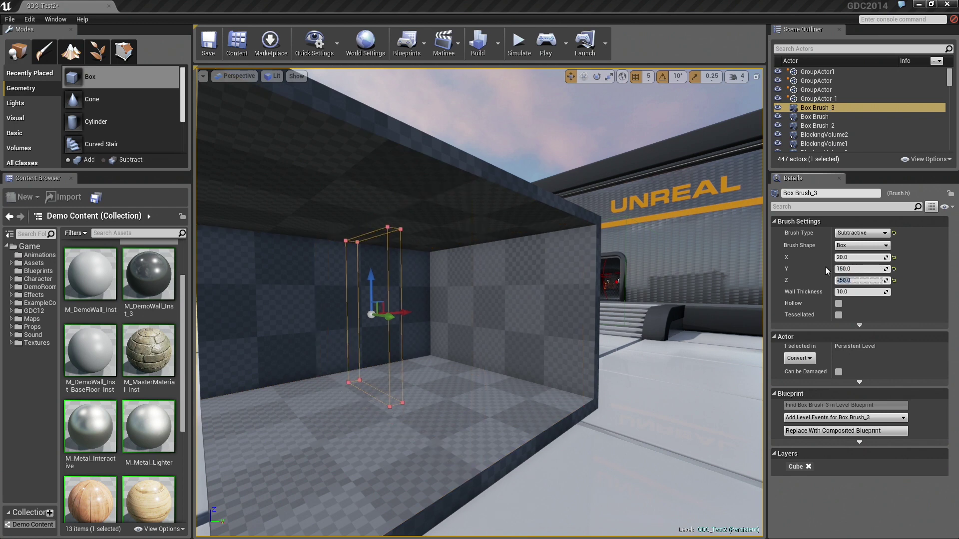
Position the thin brush in the room's side wall to cut a doorway.
left_click_drag(404, 309, 512, 323)
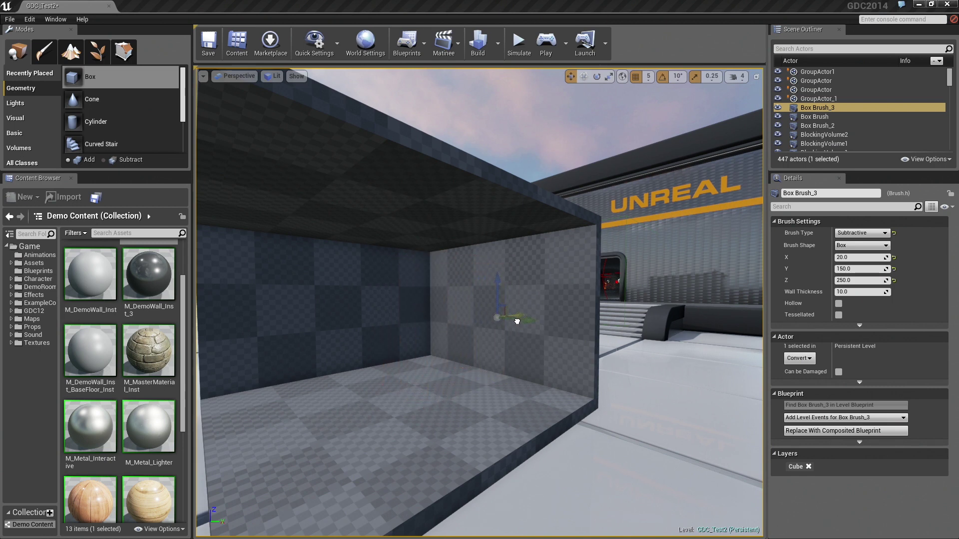
left_click_drag(514, 322, 514, 322)
right_click_drag(514, 322, 514, 322)
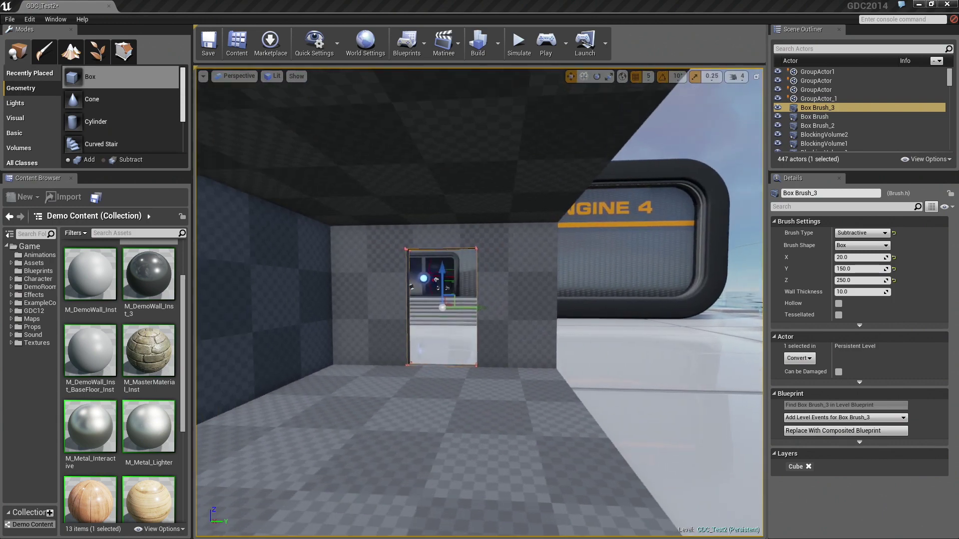
right_click_drag(597, 311, 598, 311)
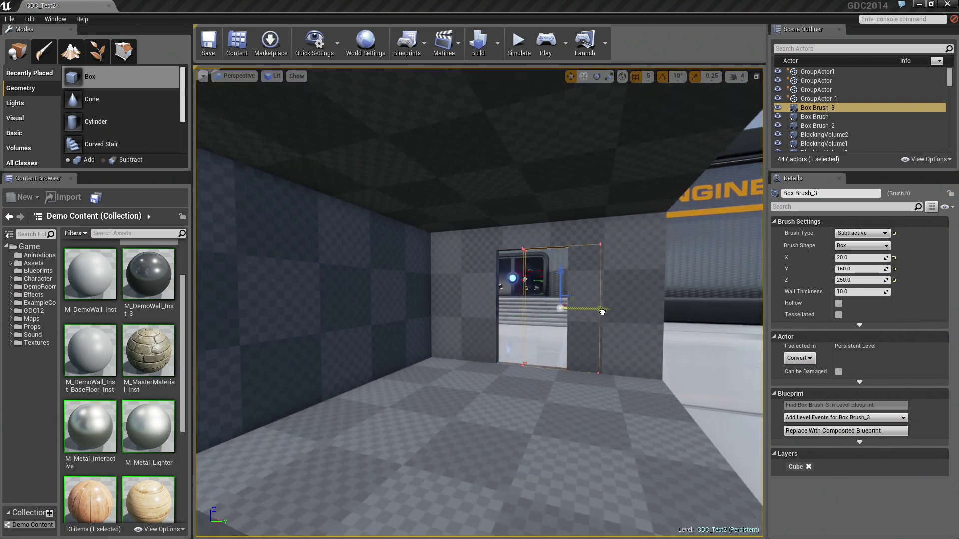
left_click_drag(602, 311, 603, 312)
right_click_drag(587, 391, 580, 390)
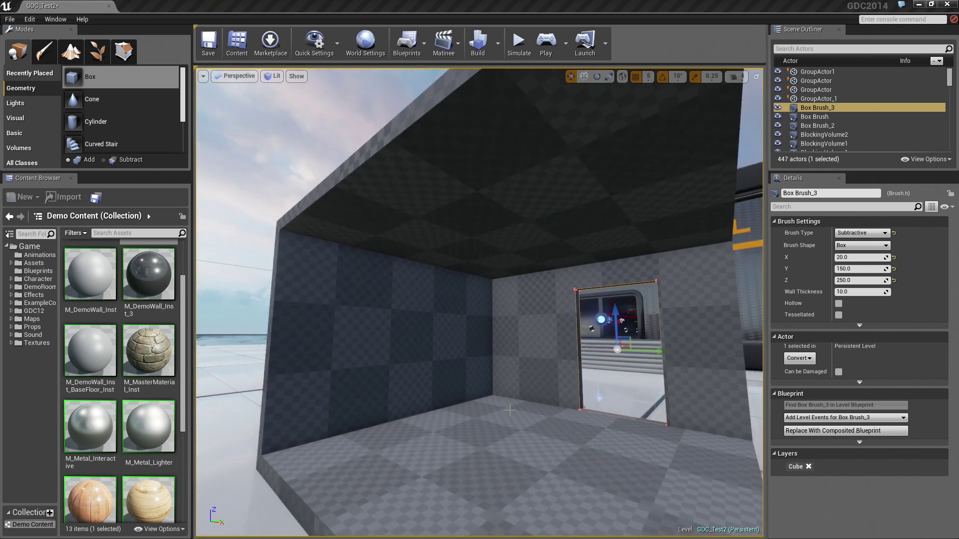
right_click_drag(507, 410, 507, 410)
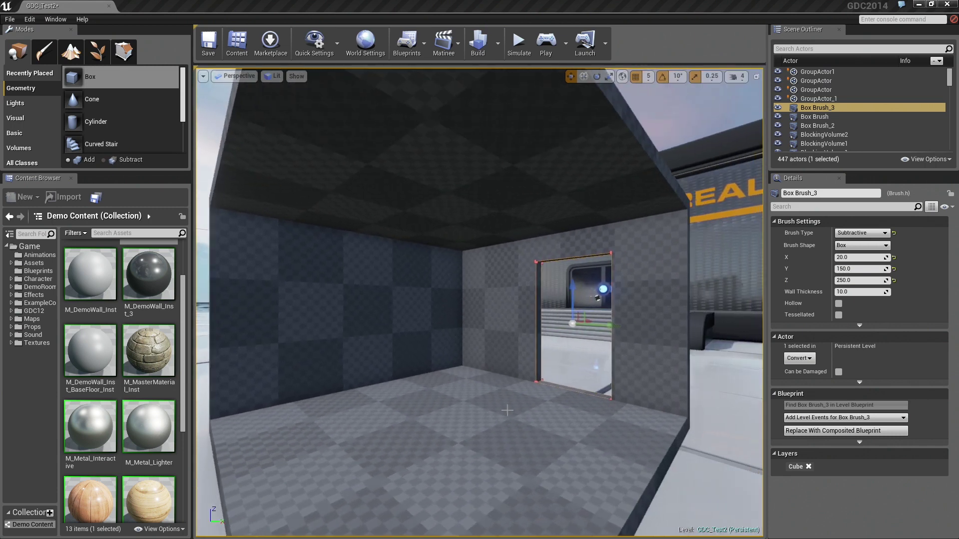
Select all the room's surfaces and apply M_MasterMaterial_Inst to them.
left_click(361, 314)
left_click(801, 351)
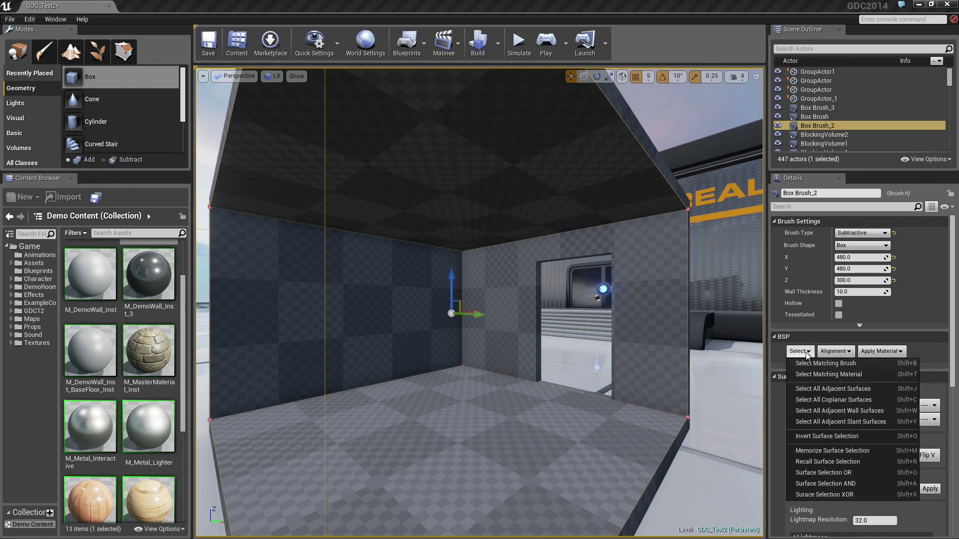
left_click(831, 411)
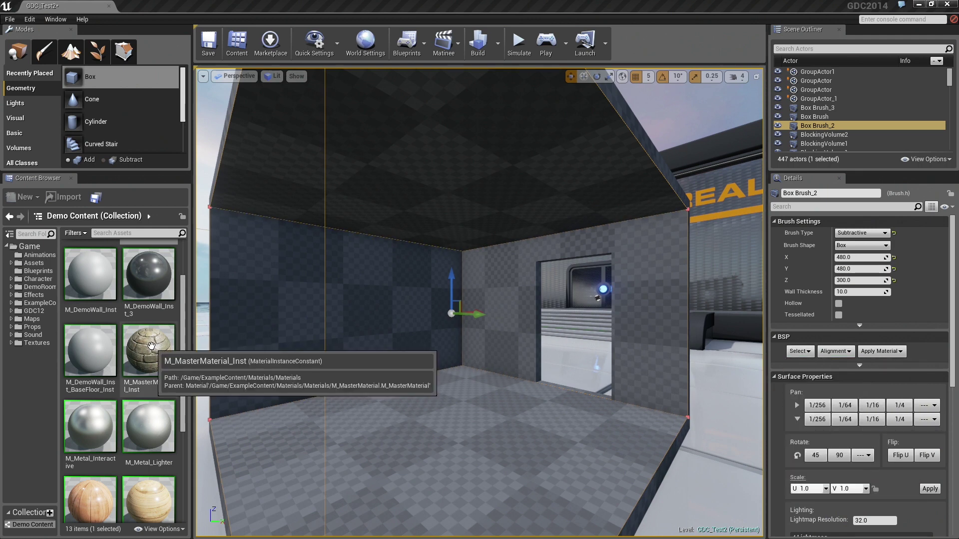
left_click(171, 355)
left_click_drag(172, 355, 365, 308)
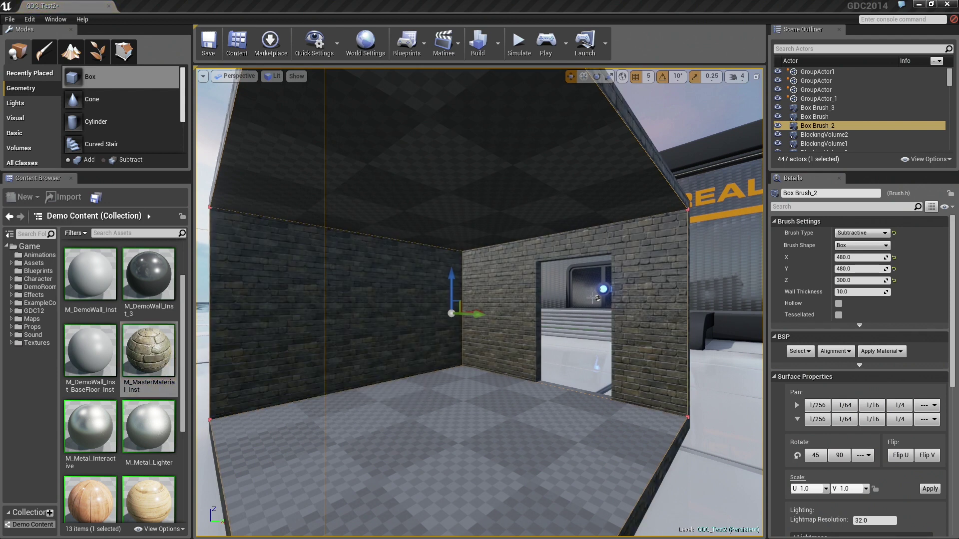
Apply M_Wood_Floor to the room floor and rotate its planks 45 degrees.
scroll(120, 375, "down", 1)
left_click(148, 382)
left_click_drag(148, 382, 458, 200)
right_click_drag(458, 281, 457, 300)
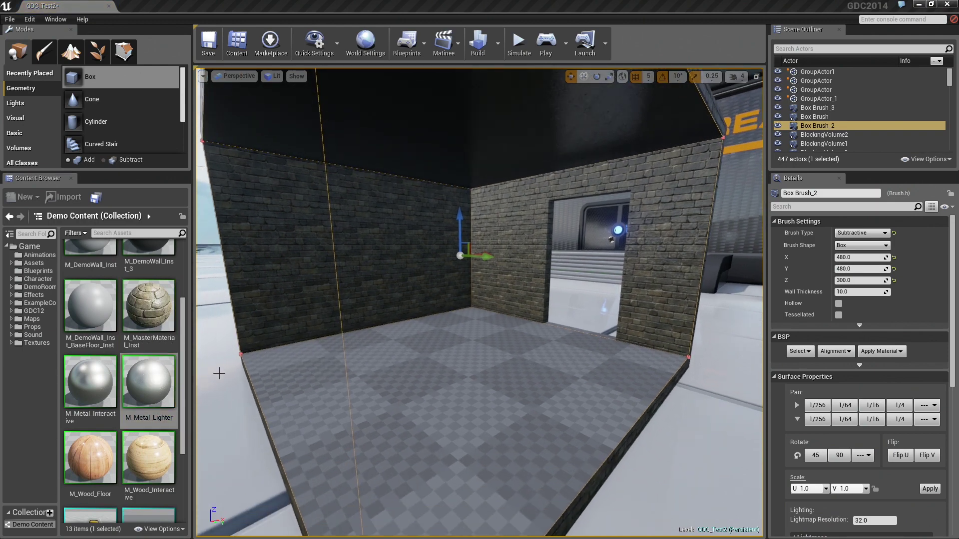
left_click_drag(90, 458, 479, 379)
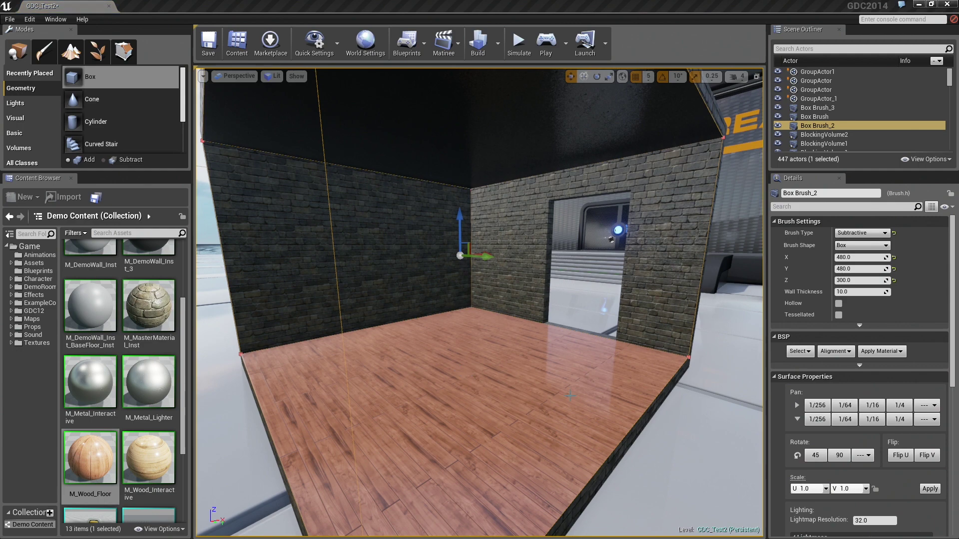
left_click(814, 455)
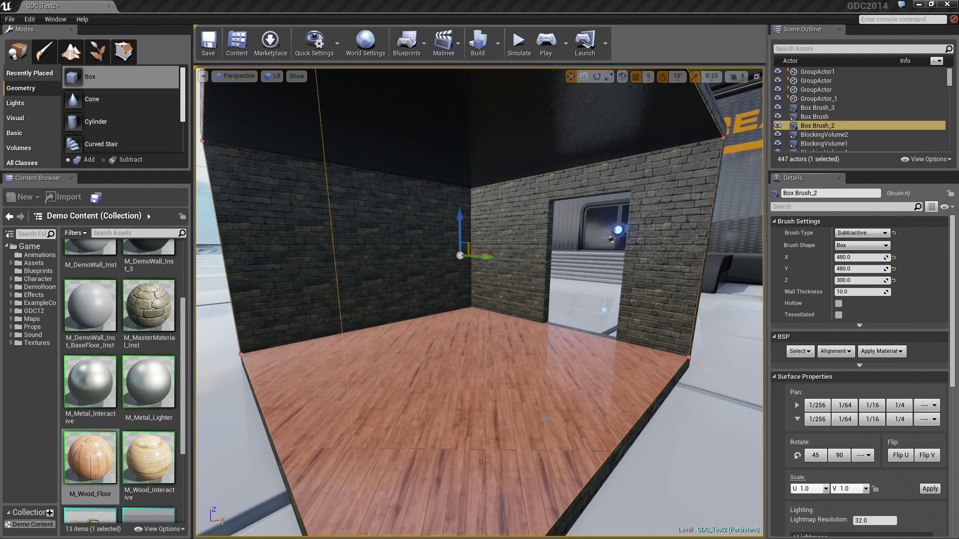
right_click_drag(457, 282, 474, 282)
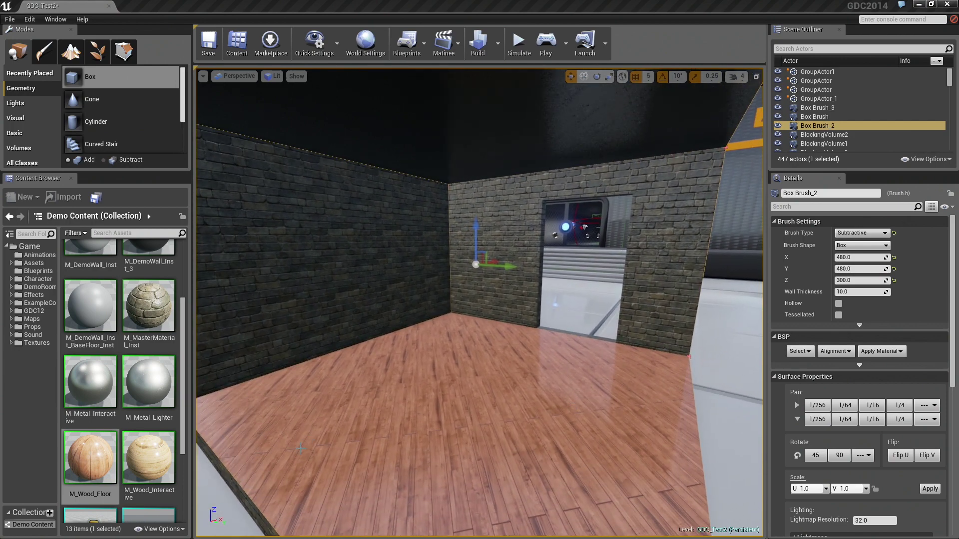
Place SM_TableRound and two SM_Chair meshes, rotating the chairs toward the table.
scroll(149, 390, "down", 3)
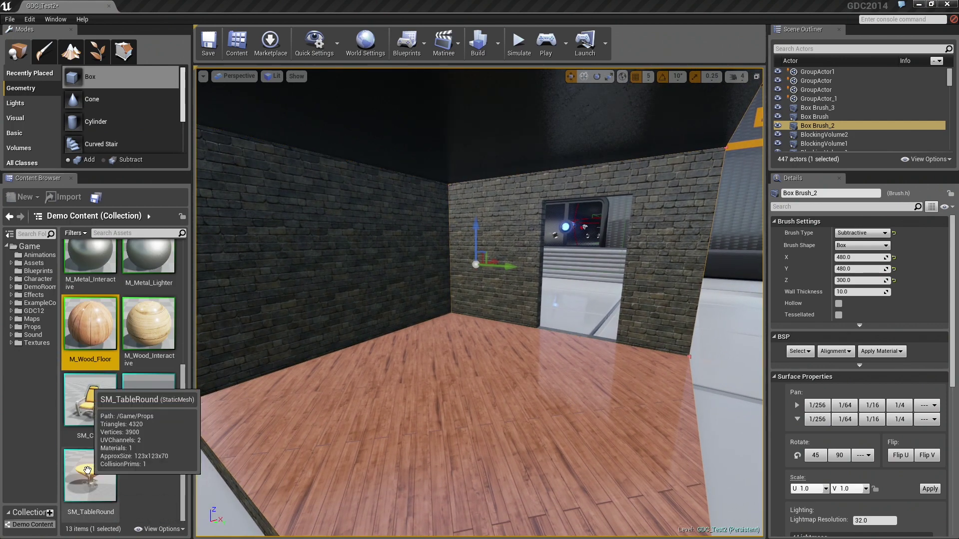
left_click_drag(87, 470, 469, 400)
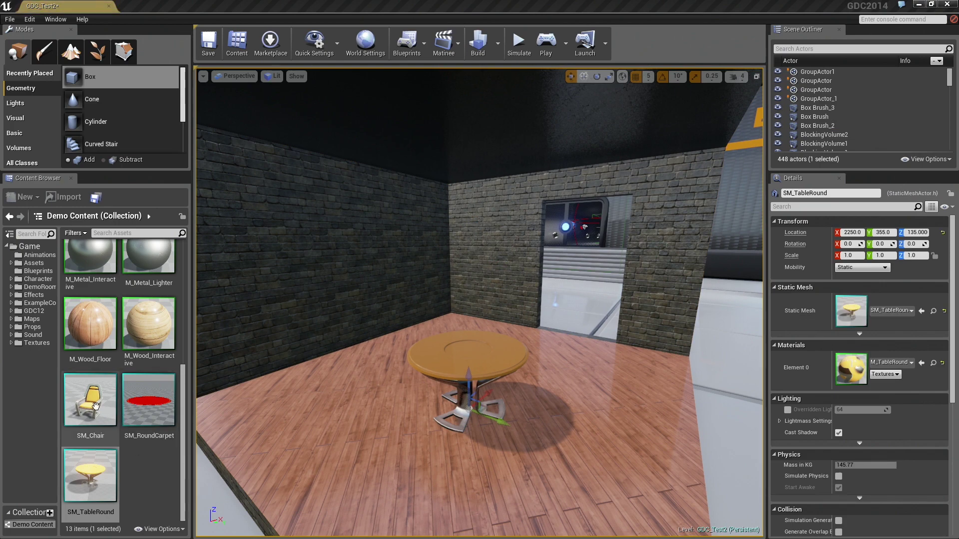
mouse_move(96, 406)
left_mouse_down()
mouse_move(399, 462)
mouse_move(367, 465)
left_mouse_up()
key("e")
mouse_move(90, 399)
left_mouse_down()
mouse_move(575, 416)
mouse_move(725, 469)
left_mouse_up()
key("w")
key("e")
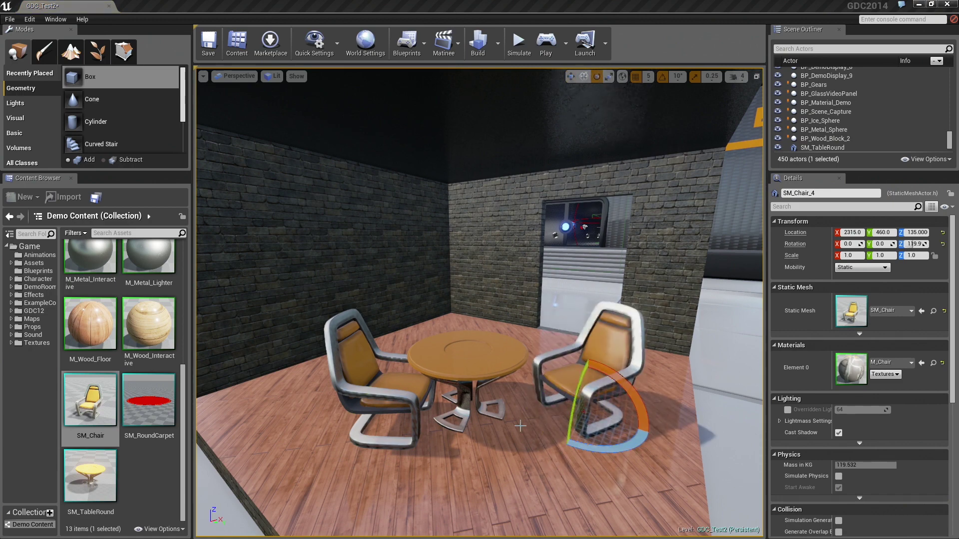
scroll(174, 415, "up", 3)
scroll(150, 359, "up", 2)
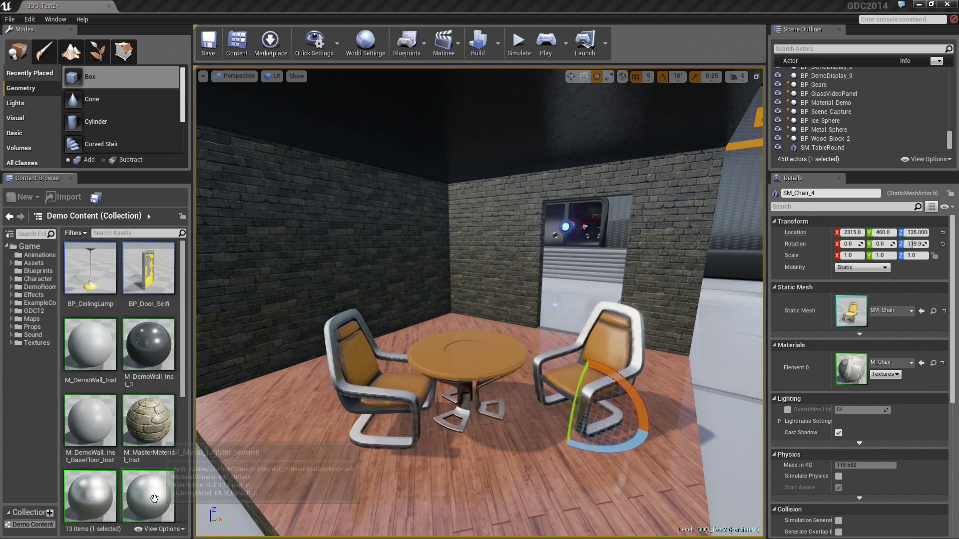
Hang a BP_CeilingLamp above the table with Toggle Light switched on.
mouse_move(90, 270)
left_mouse_down()
mouse_move(456, 87)
mouse_move(462, 94)
left_mouse_up()
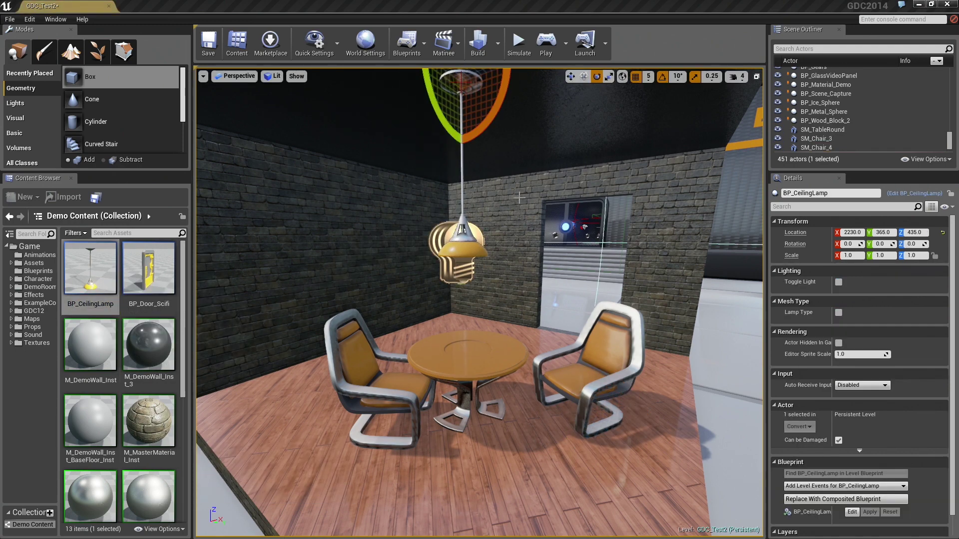
right_click_drag(537, 299, 538, 300)
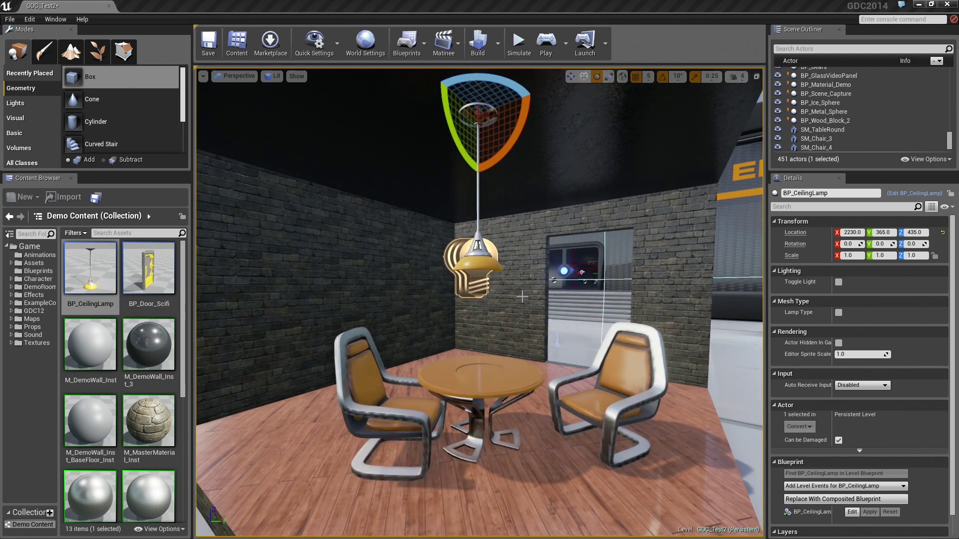
right_click_drag(524, 289, 529, 280)
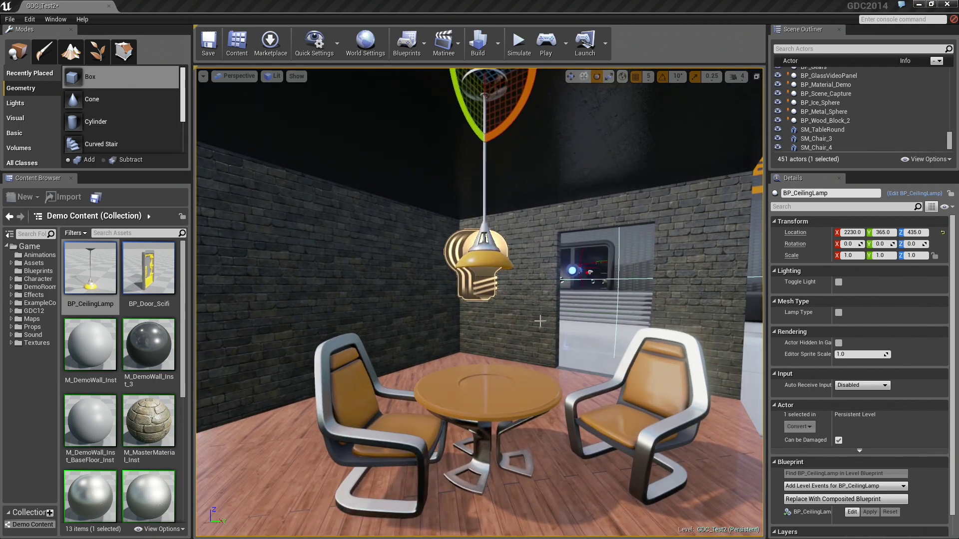
left_click(838, 282)
mouse_move(624, 305)
right_mouse_down()
mouse_move(569, 298)
mouse_move(568, 285)
right_mouse_up()
Duplicate the lamp, set its Lamp Type to floor lamp, and place it in the corner.
key("w")
left_click_drag(462, 148, 631, 270, "alt")
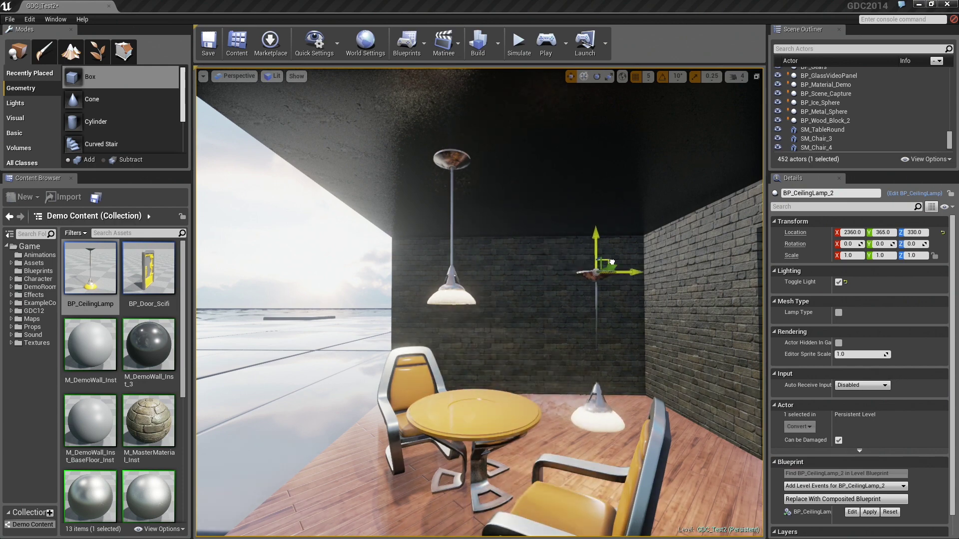
right_click_drag(629, 365, 649, 349)
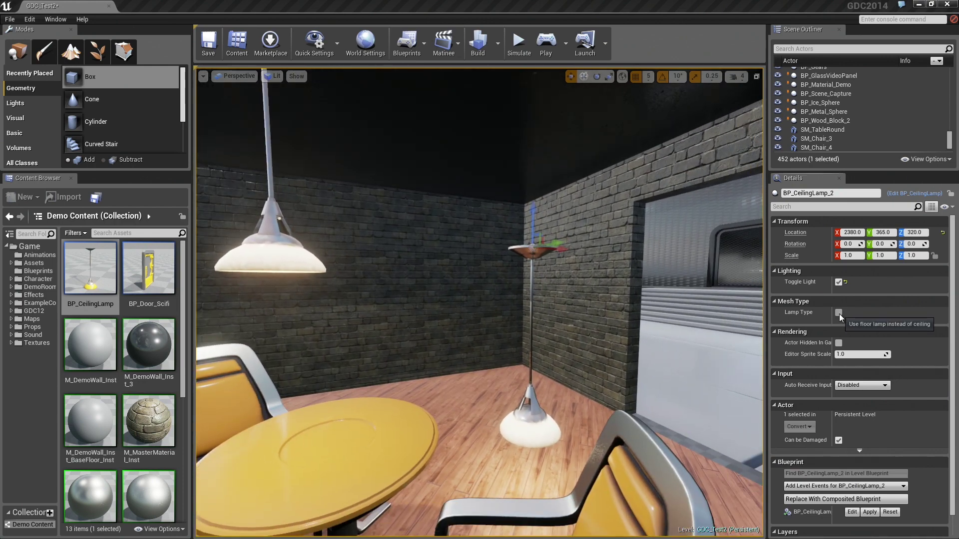
left_click(839, 314)
left_click_drag(535, 217, 531, 403)
left_click_drag(554, 460, 466, 353)
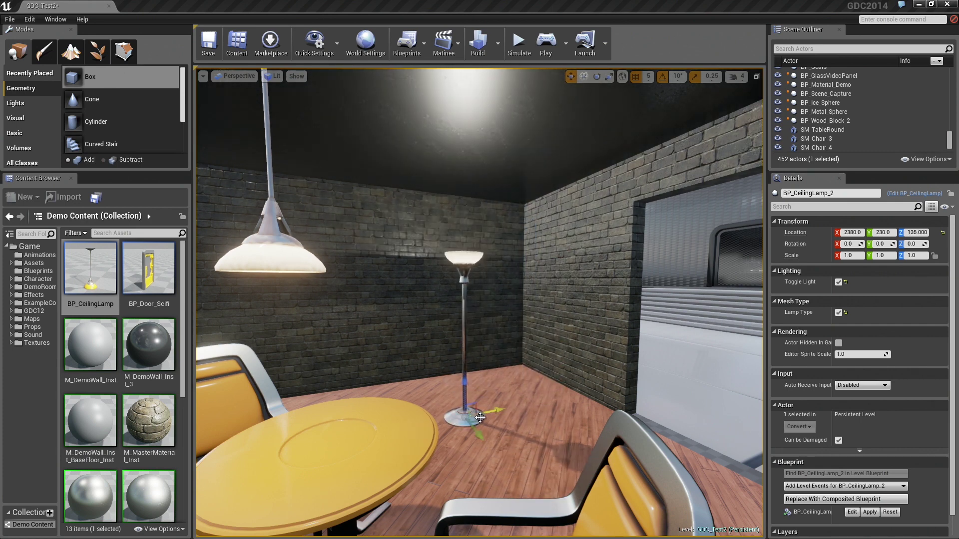
mouse_move(478, 418)
left_mouse_down()
mouse_move(494, 385)
mouse_move(509, 386)
left_mouse_up()
right_click_drag(482, 418, 491, 439)
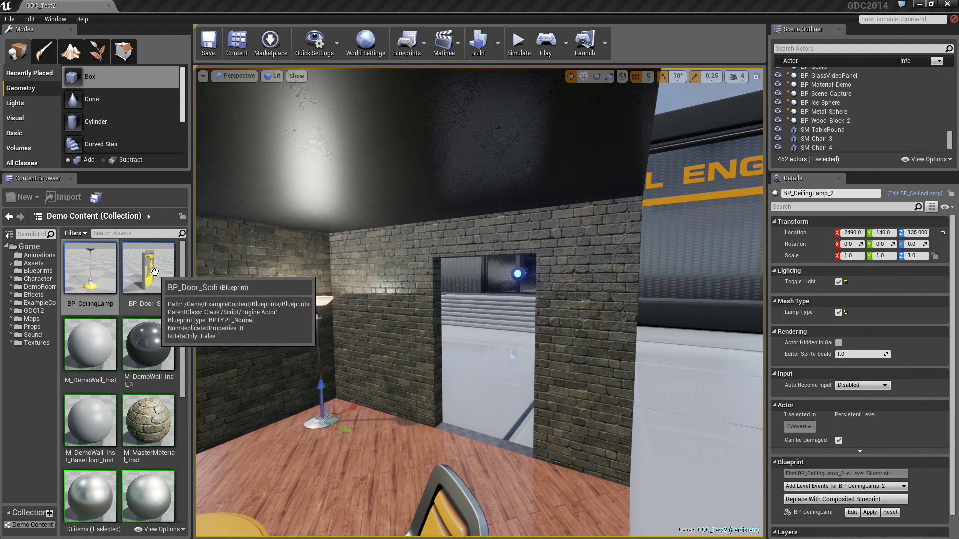
Fit BP_Door_Scifi into the doorway and play-test by walking through it into the corridor.
left_click_drag(168, 276, 473, 443)
scroll(449, 444, "down", 3)
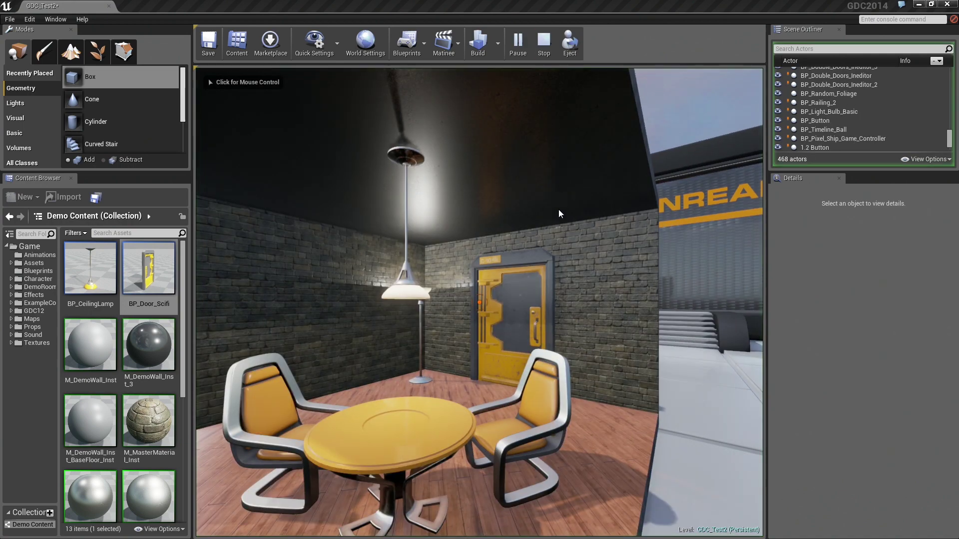
left_click(519, 264)
key("w")
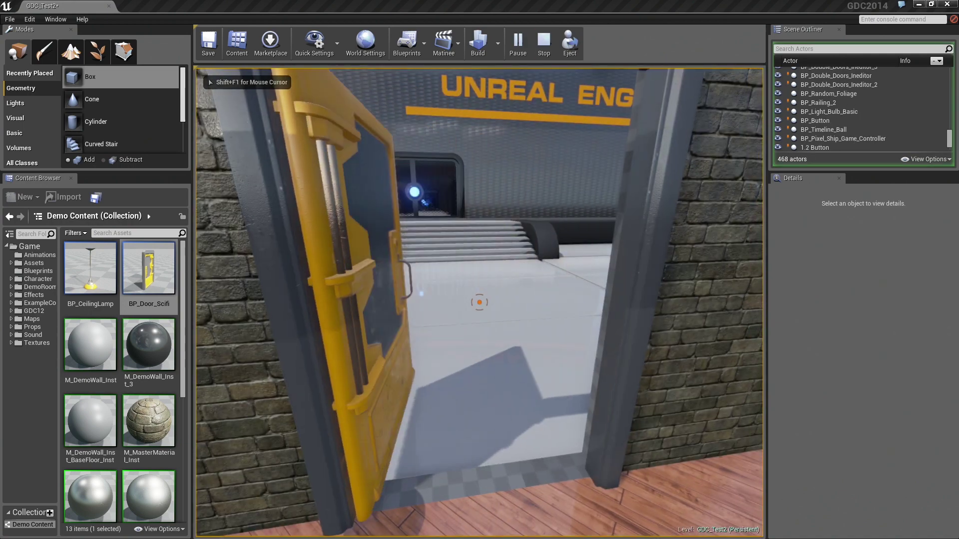
key("w")
key("w")
key("w")
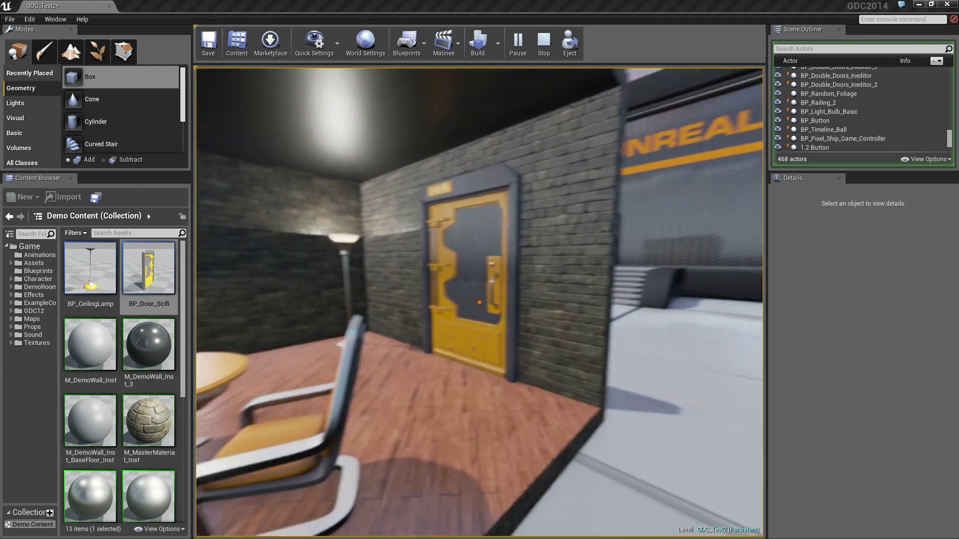
key("w")
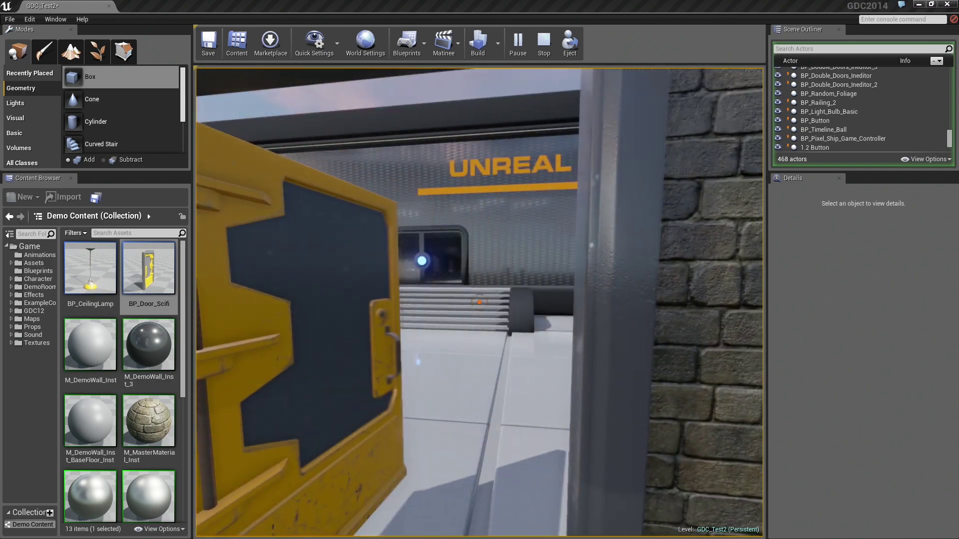
key("w")
key("w")
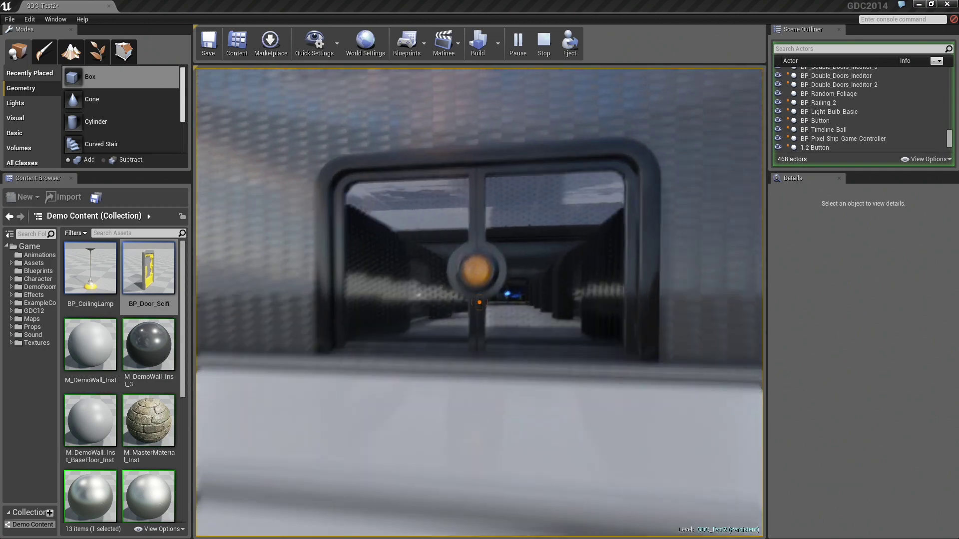
key("w")
Stop play and set BP_Material_Demo's Base Color Parameter to pink.
key("Escape")
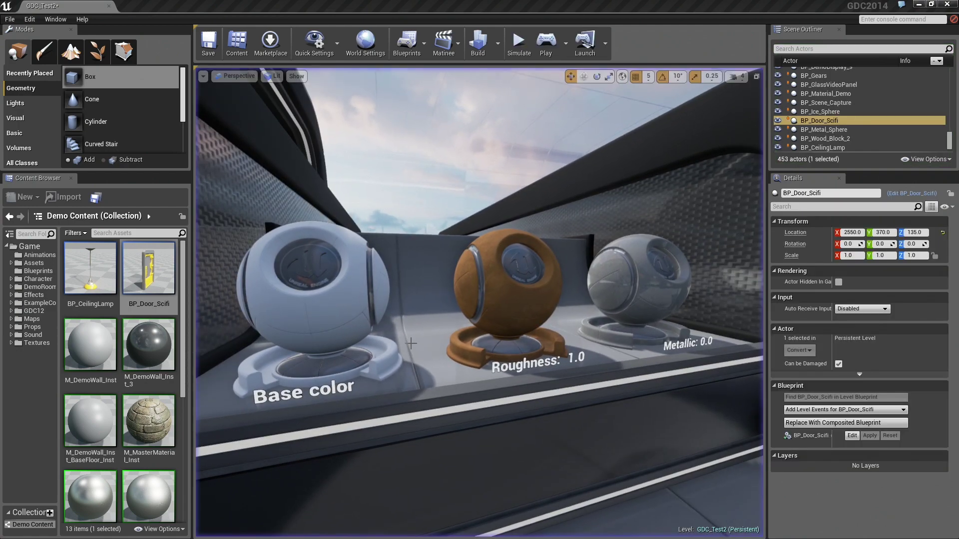
left_click(336, 301)
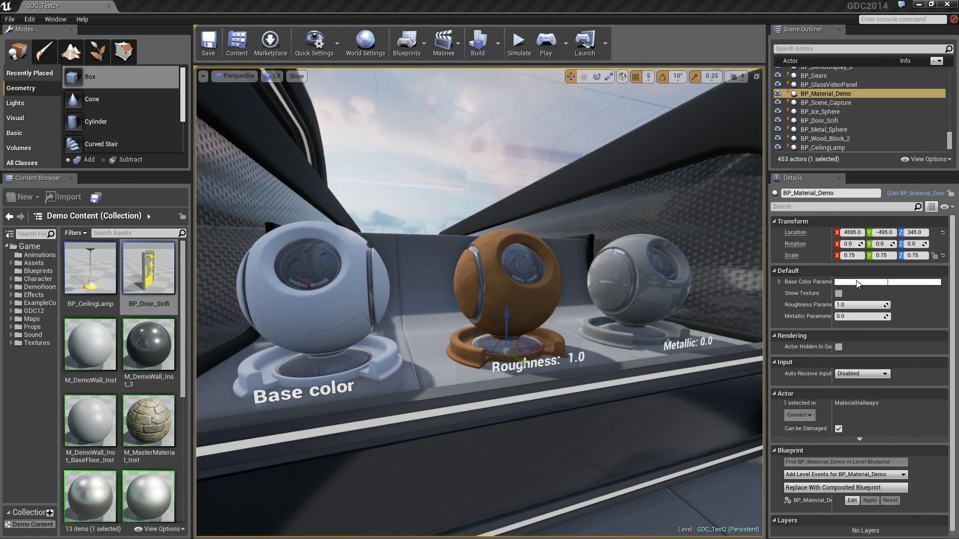
right_click_drag(465, 301, 465, 302)
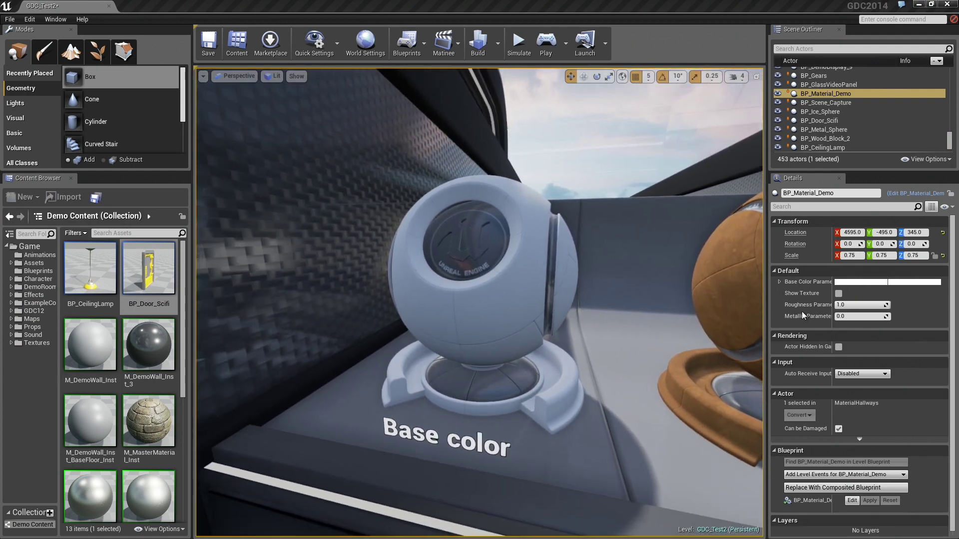
left_click(856, 283)
mouse_move(772, 364)
left_mouse_down()
mouse_move(795, 352)
mouse_move(805, 328)
mouse_move(756, 327)
mouse_move(723, 358)
mouse_move(732, 406)
left_mouse_up()
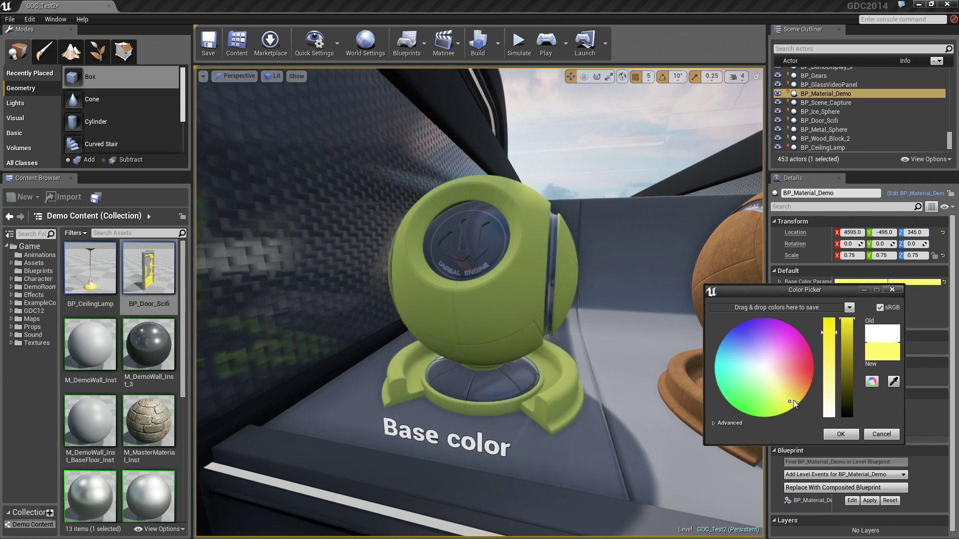
left_click_drag(793, 400, 796, 354)
left_click(840, 435)
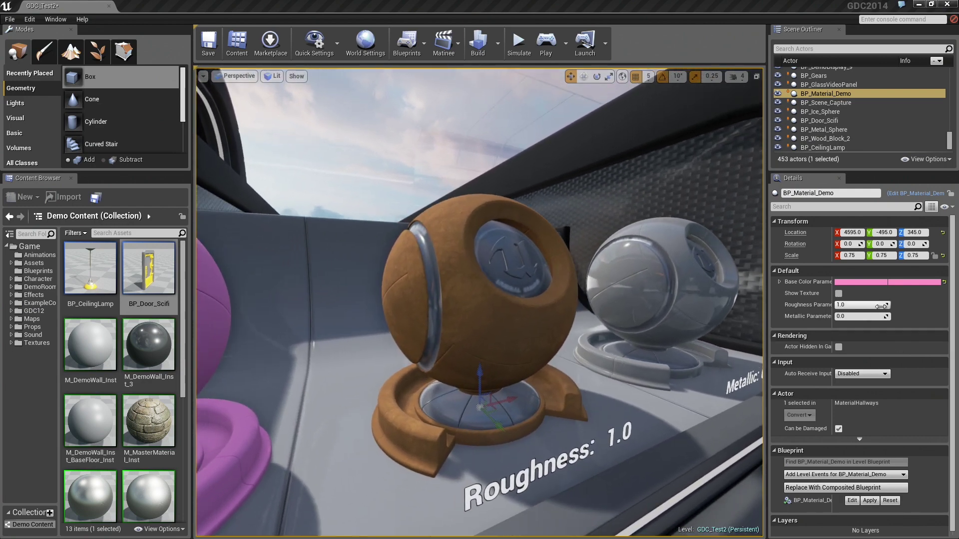
Drop the Roughness Parameter to 0.0, then raise it to about 0.53.
mouse_move(869, 305)
left_mouse_down()
mouse_move(837, 304)
mouse_move(868, 305)
mouse_move(858, 306)
left_mouse_up()
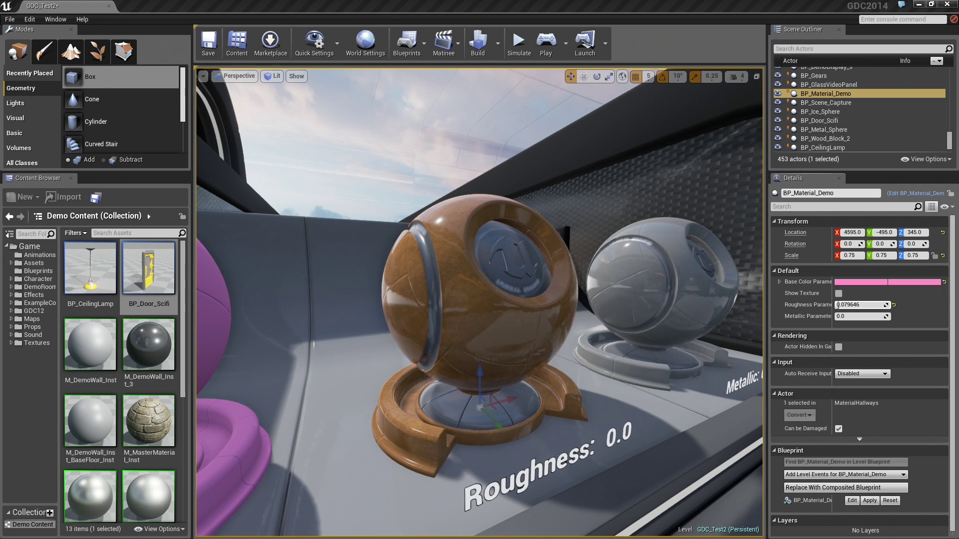
mouse_move(837, 305)
left_mouse_down()
mouse_move(869, 305)
mouse_move(854, 305)
left_mouse_up()
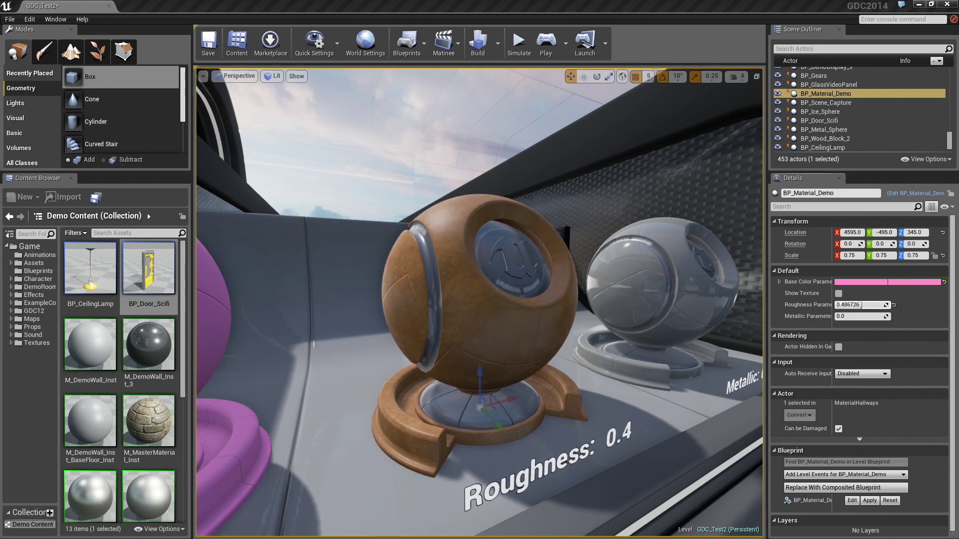
right_click_drag(664, 333, 663, 333)
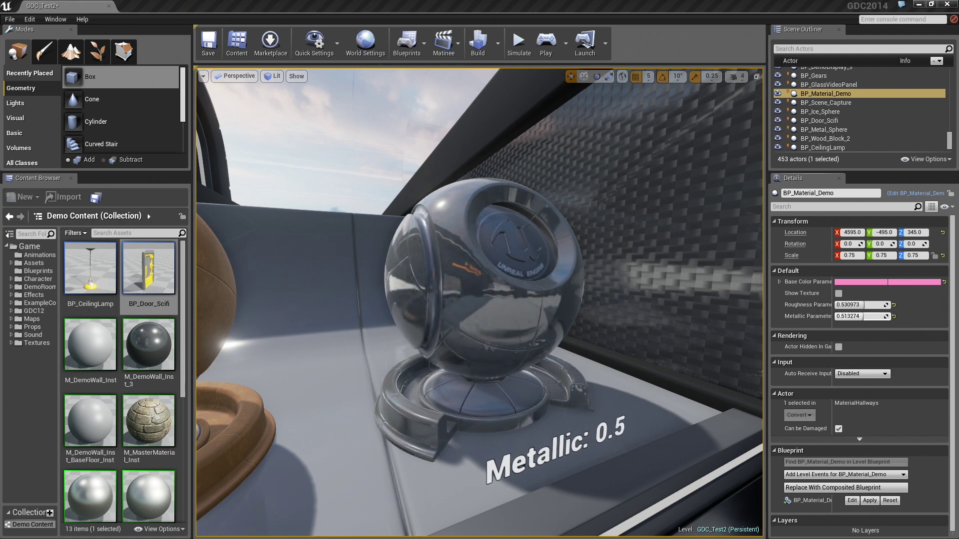
Push the Metallic Parameter to 1.0, then down to 0.0, and view the blue and fiery spheres.
left_click_drag(862, 316, 899, 316)
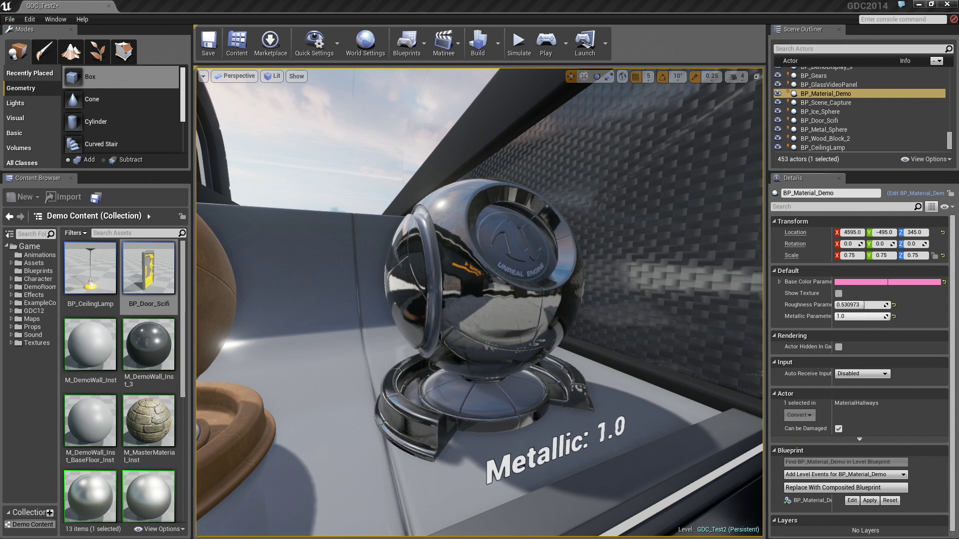
left_click_drag(879, 316, 839, 316)
mouse_move(479, 299)
right_mouse_down()
mouse_move(574, 270)
mouse_move(479, 300)
right_mouse_up()
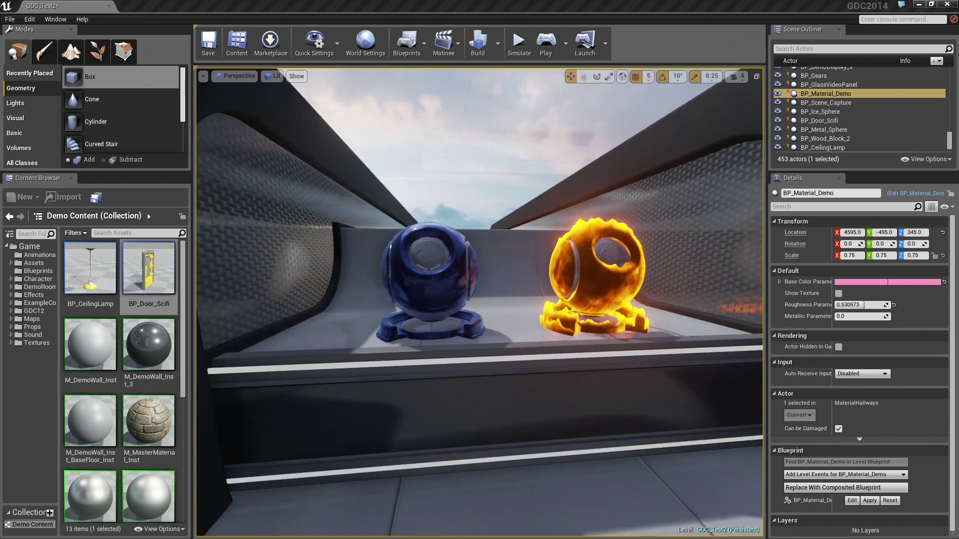
right_click_drag(594, 320, 605, 321)
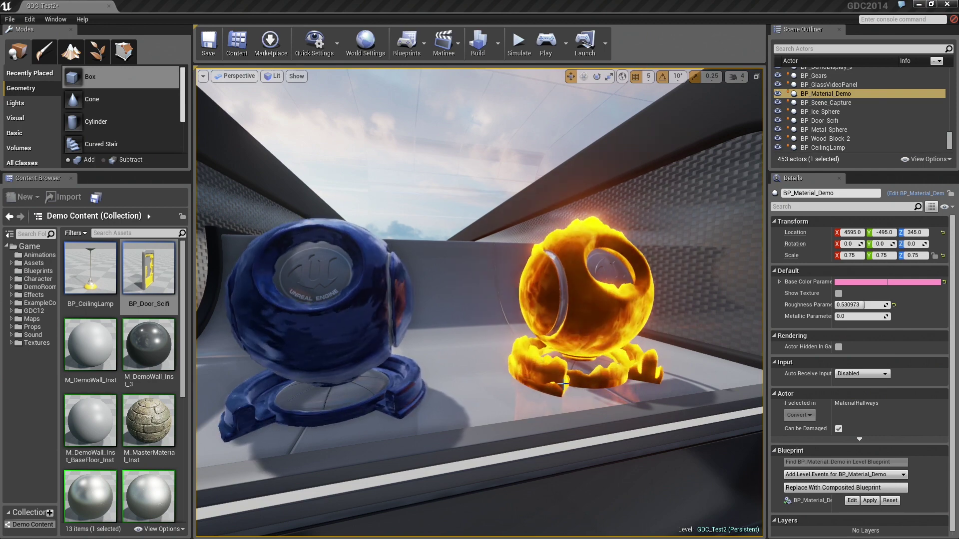
left_click(275, 78)
left_click(289, 118)
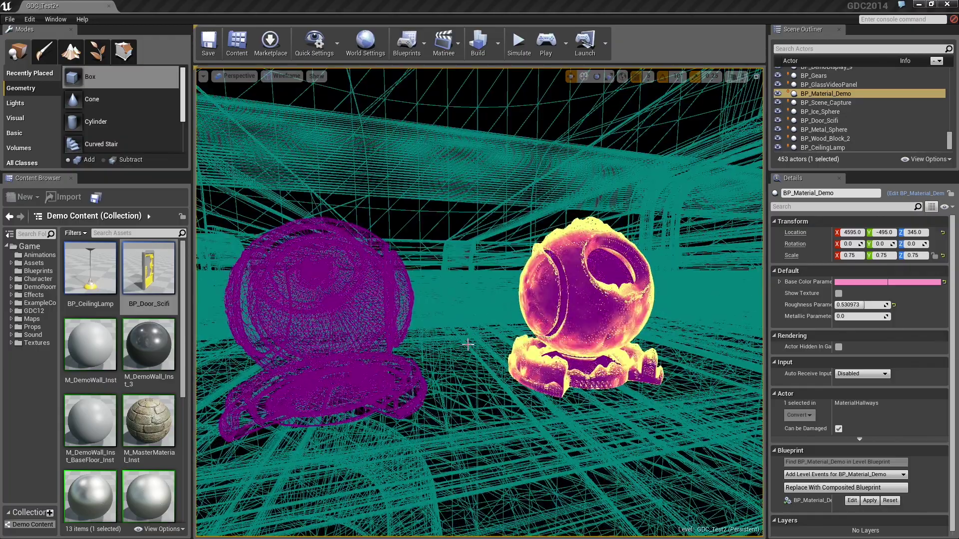
left_click(286, 76)
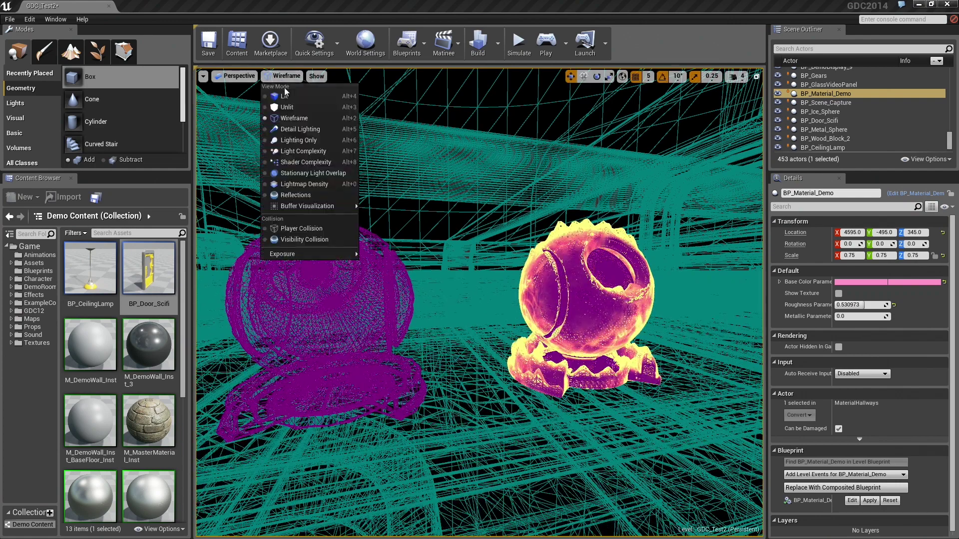
left_click(279, 94)
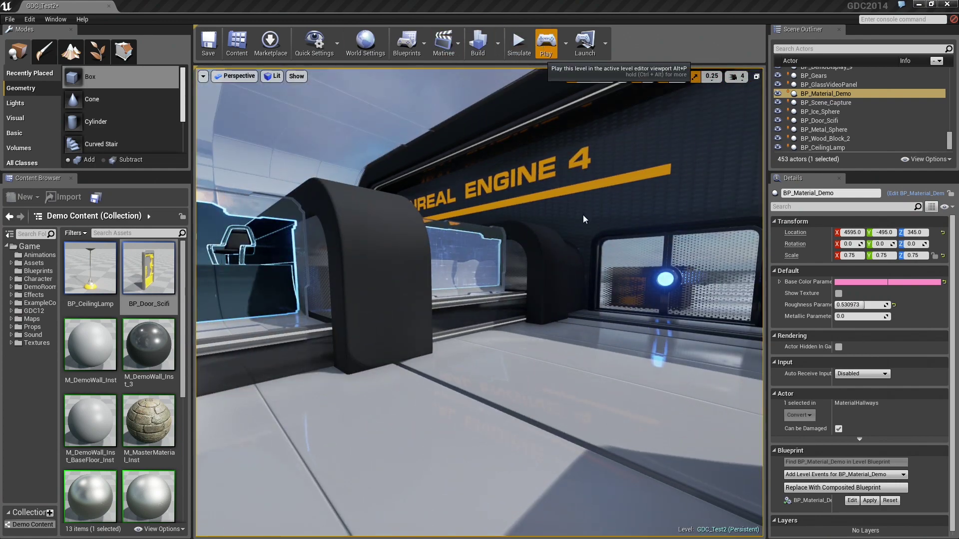
left_click(546, 41)
key("w")
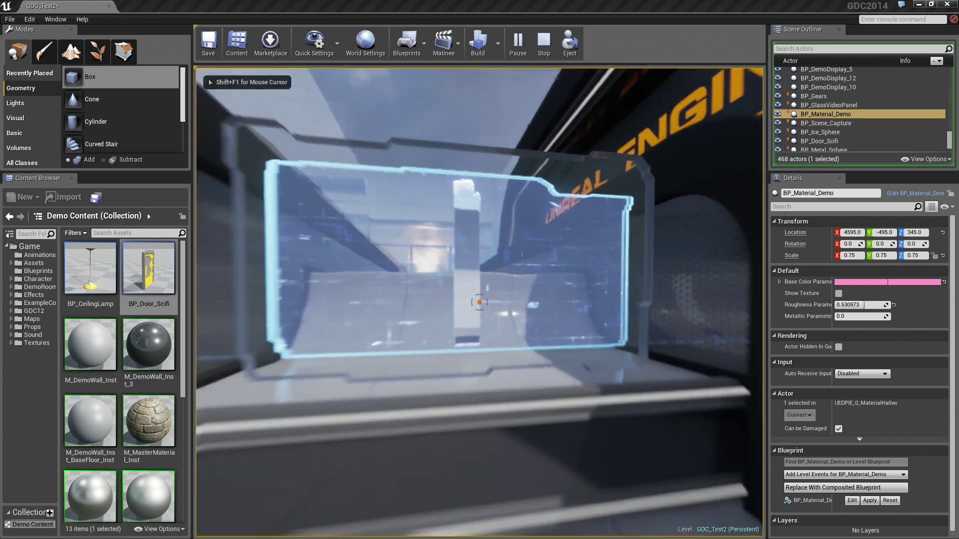
key("w")
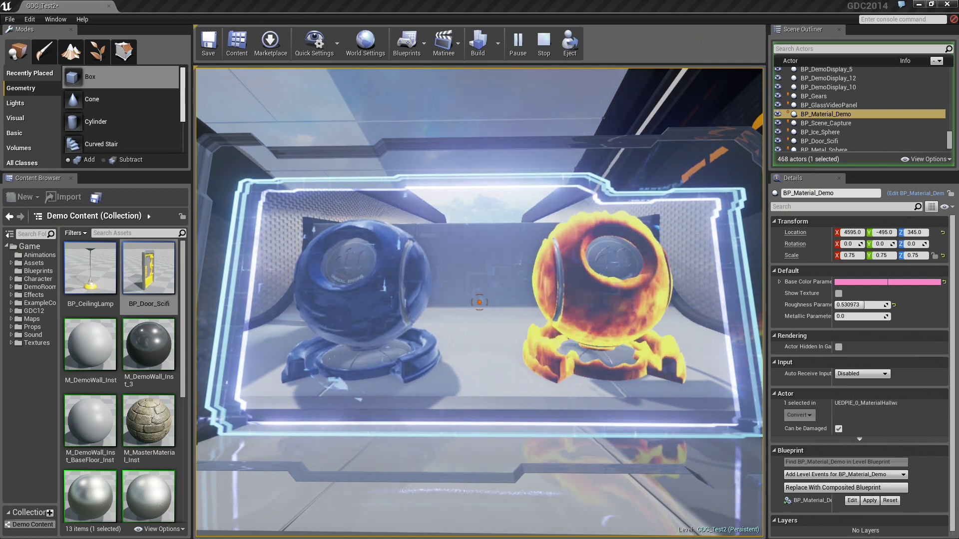
key("s")
key("a")
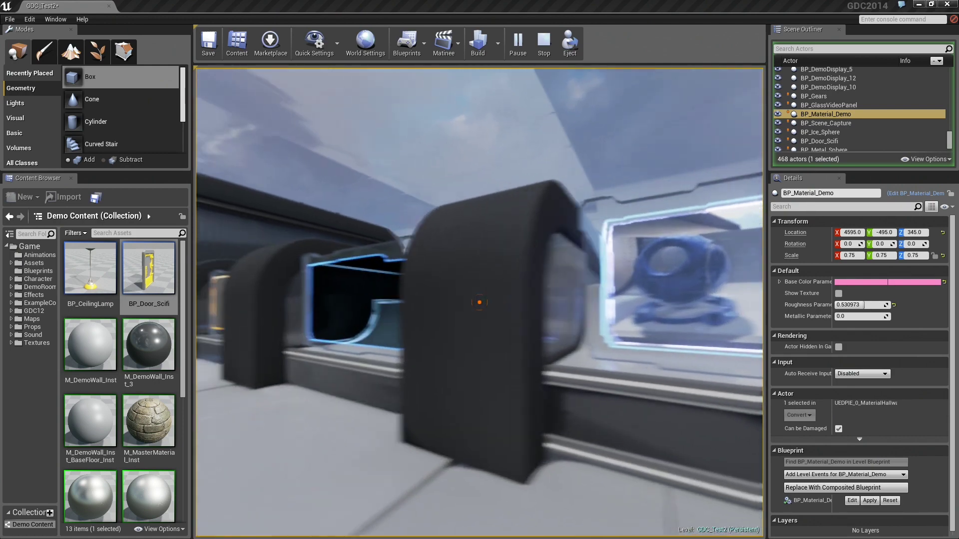
key("w")
key("w")
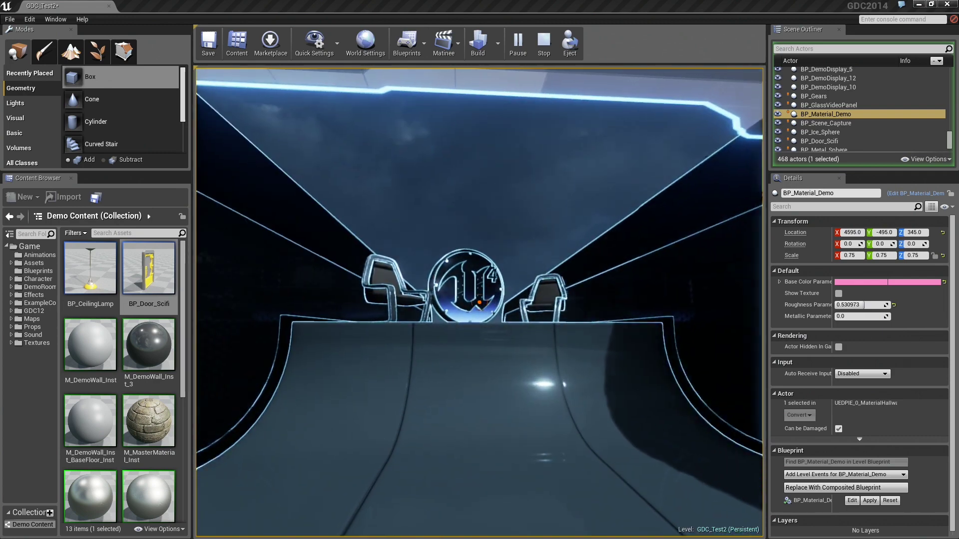
key("s")
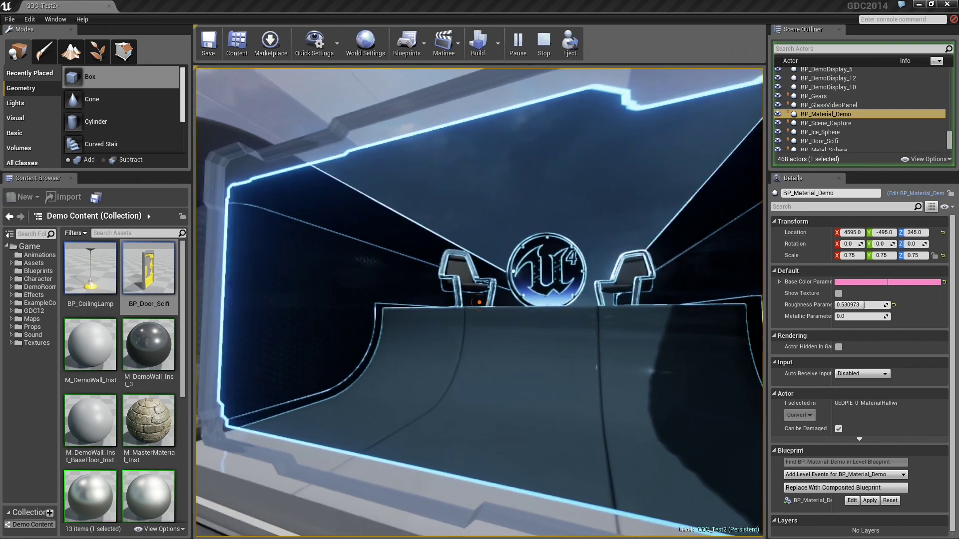
left_click(479, 303)
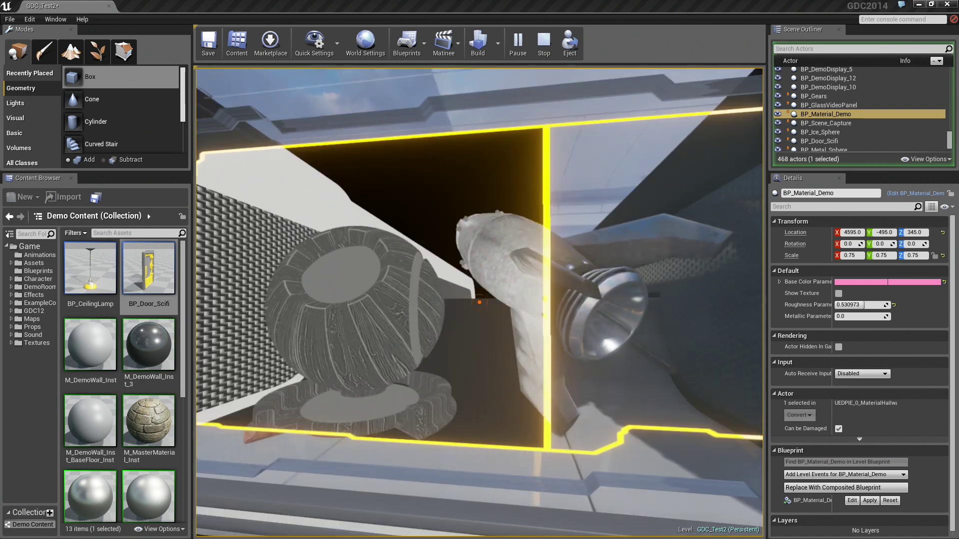
key("s")
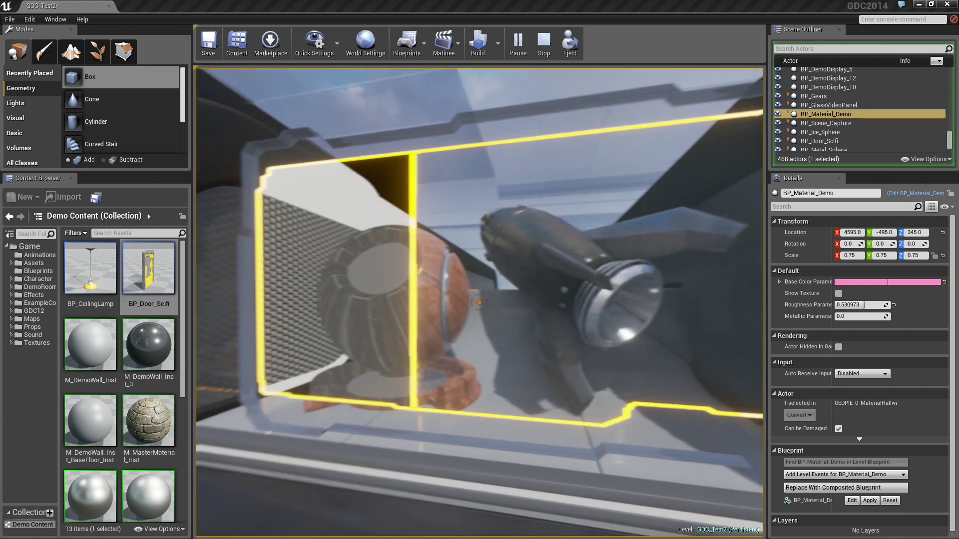
key("w")
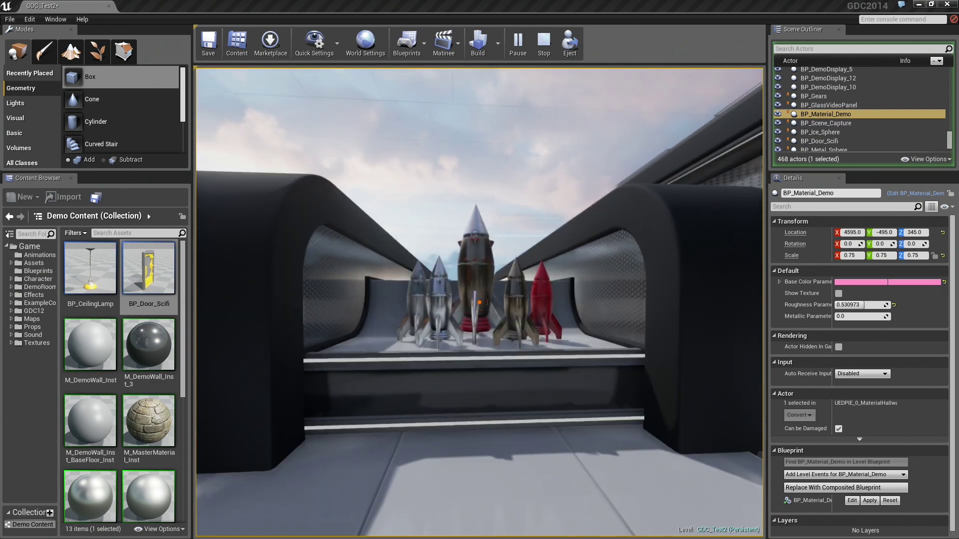
key("Escape")
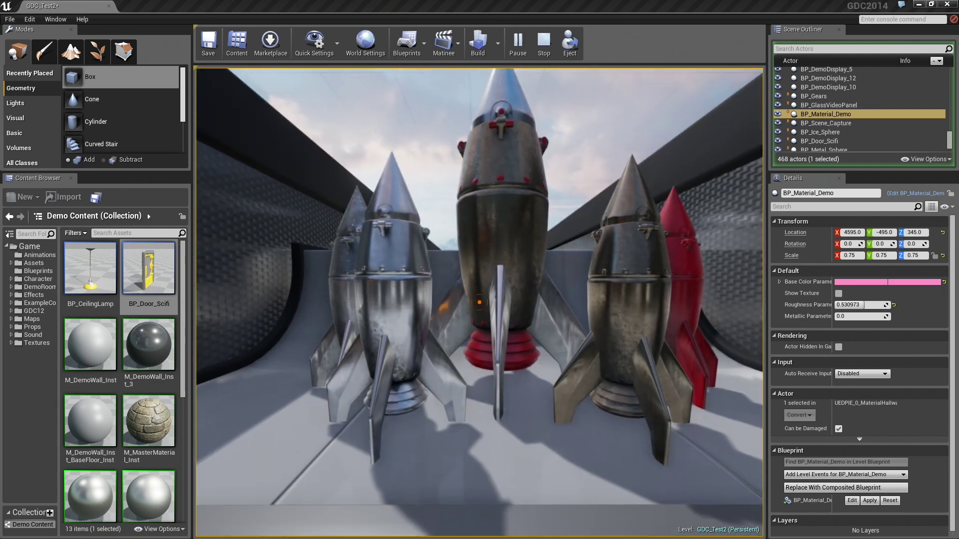
right_click_drag(336, 302, 336, 301)
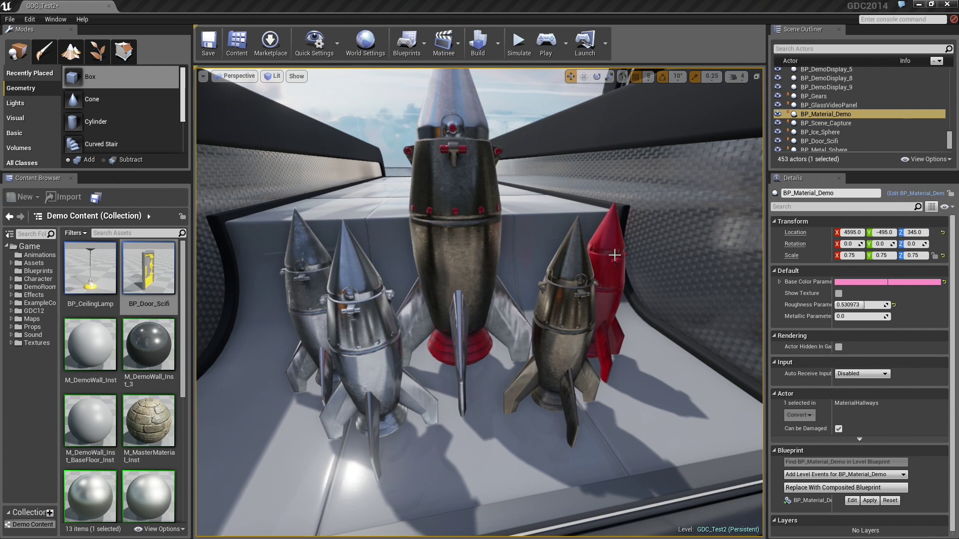
right_click_drag(560, 337, 560, 337)
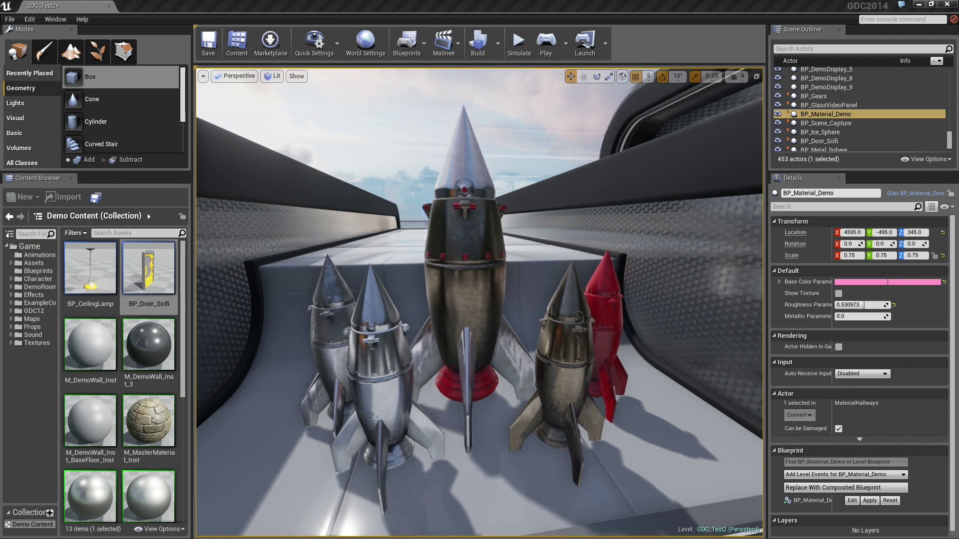
right_click_drag(476, 317, 476, 317)
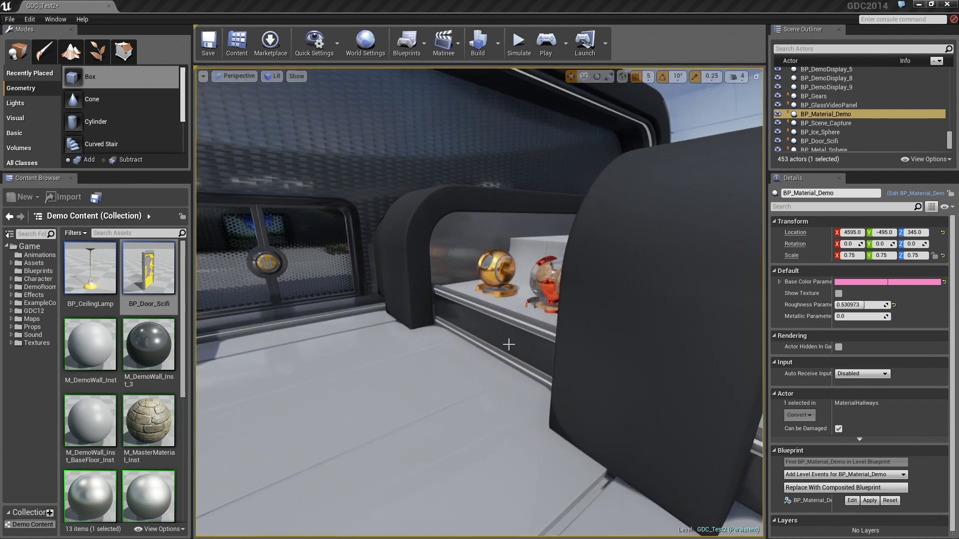
right_click_drag(507, 356, 504, 356)
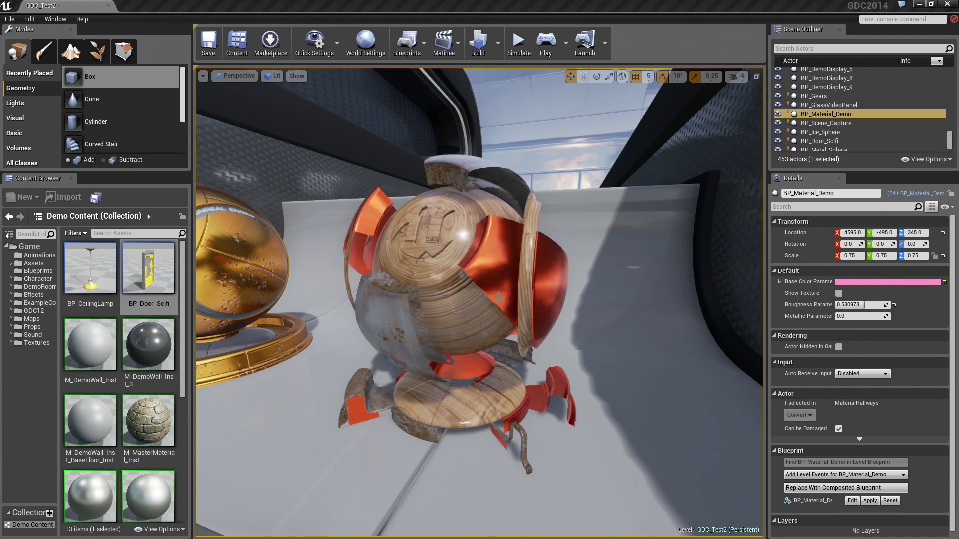
right_click_drag(500, 297, 500, 298)
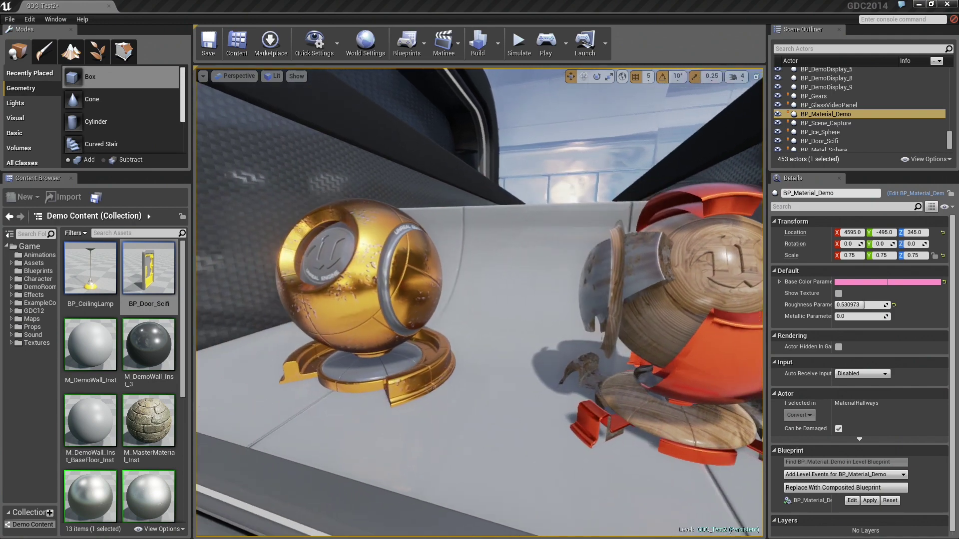
scroll(479, 299, "up", 2)
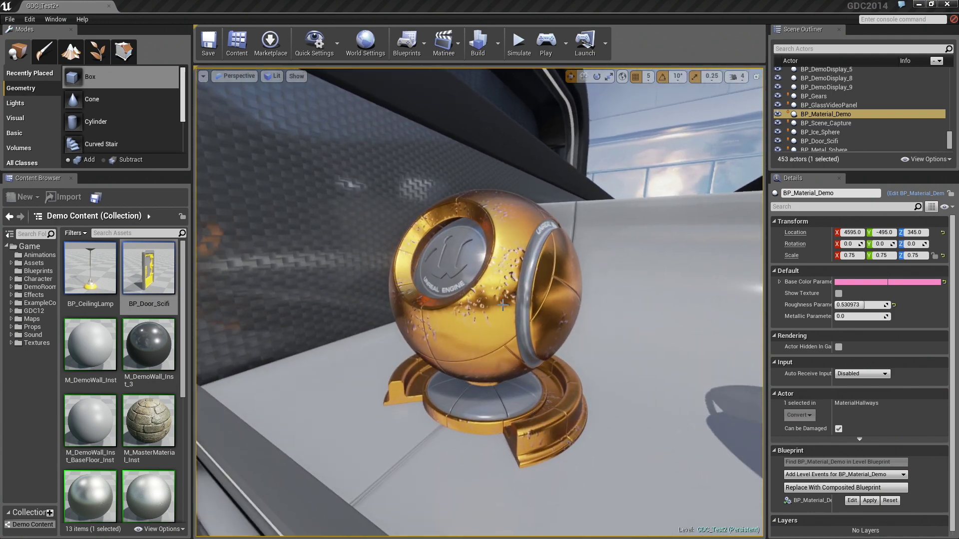
right_click_drag(503, 318, 475, 292)
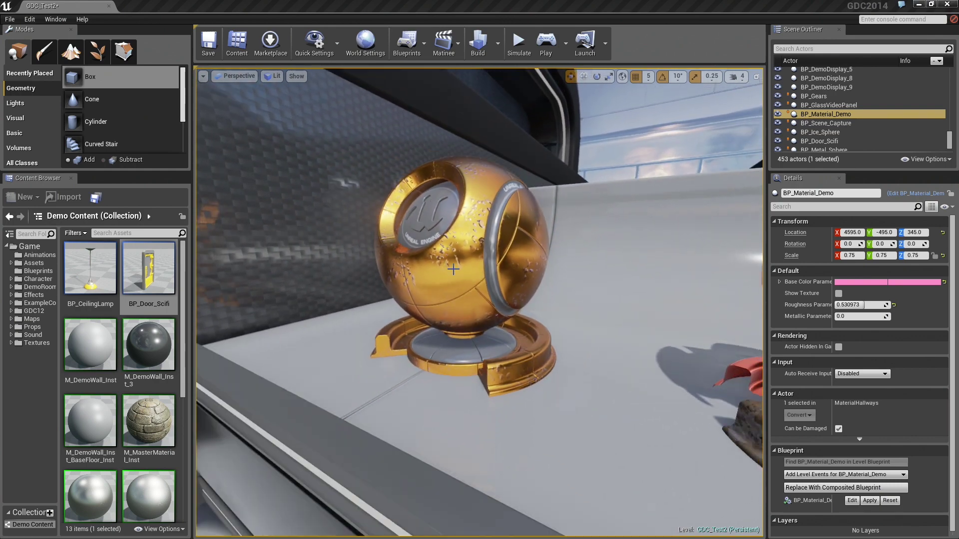
Select the gold sphere SM_MatPreviewMesh_23, then swing the view left past it.
left_click(452, 267)
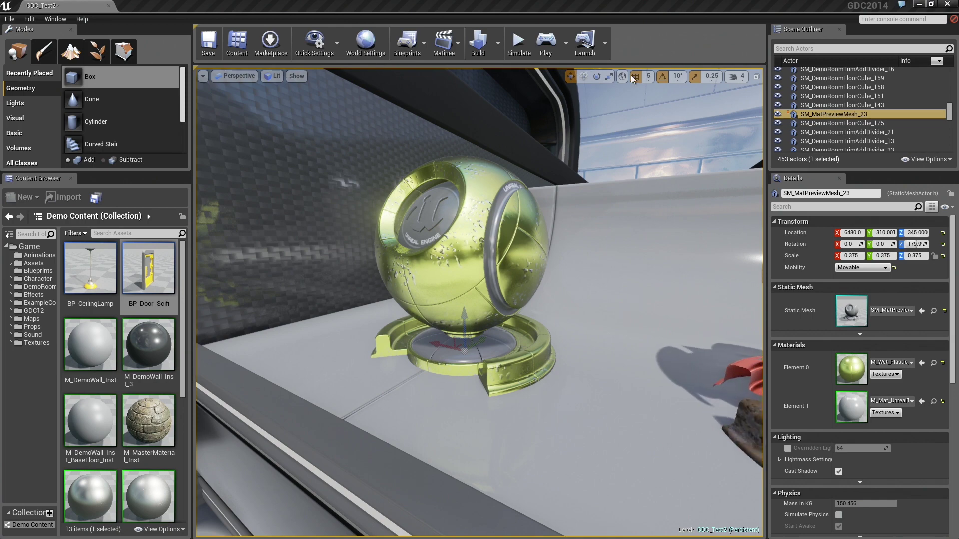
right_click_drag(499, 300, 584, 305)
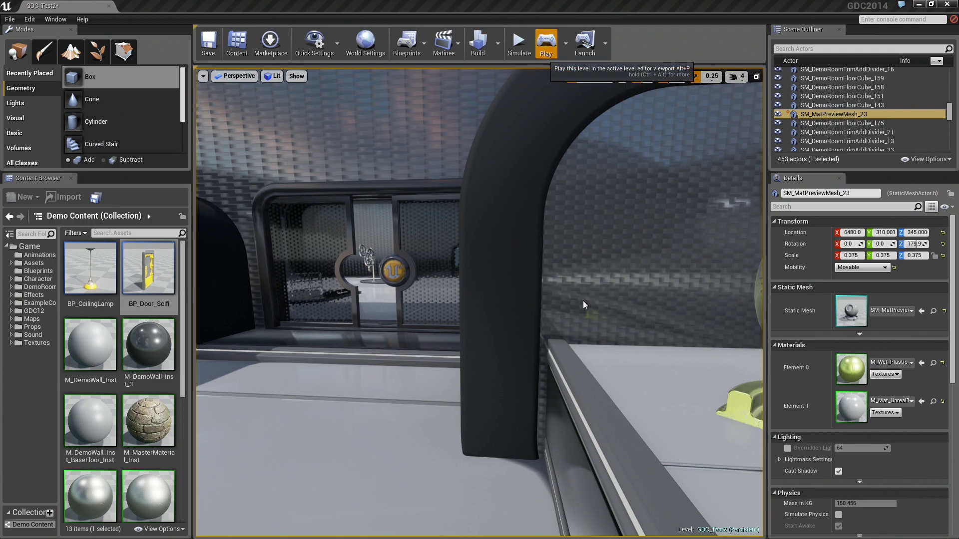
Play in editor, walk up to the three test spheres and hit them with four fireballs.
key("alt+p")
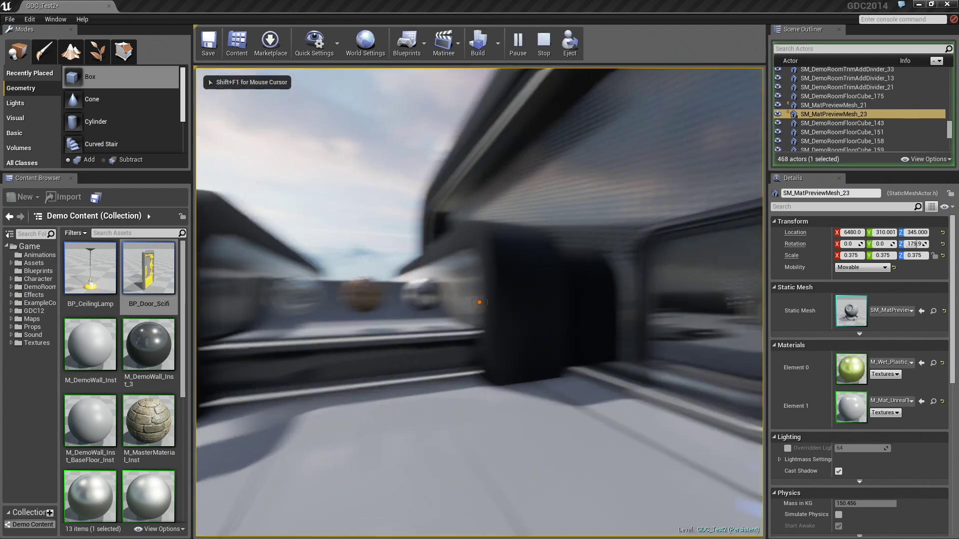
key("w")
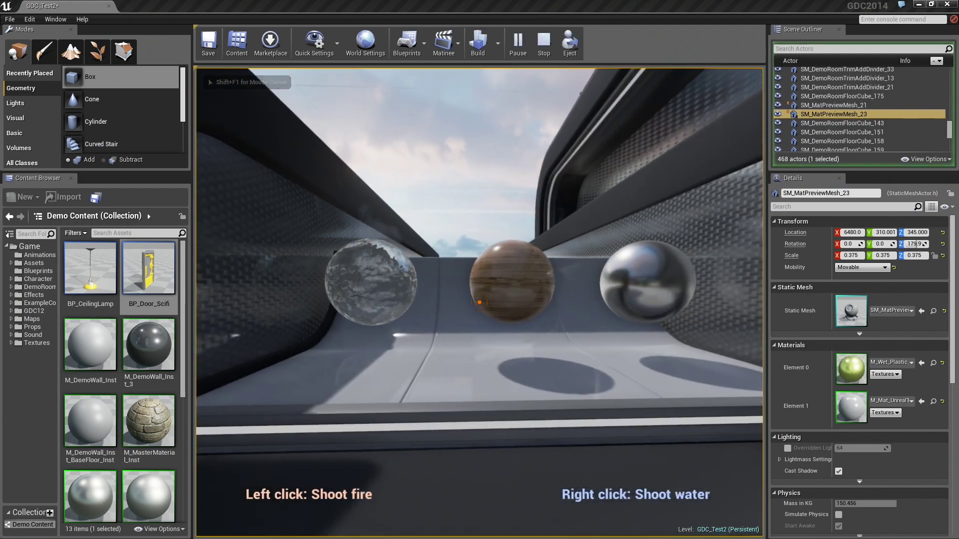
key("w")
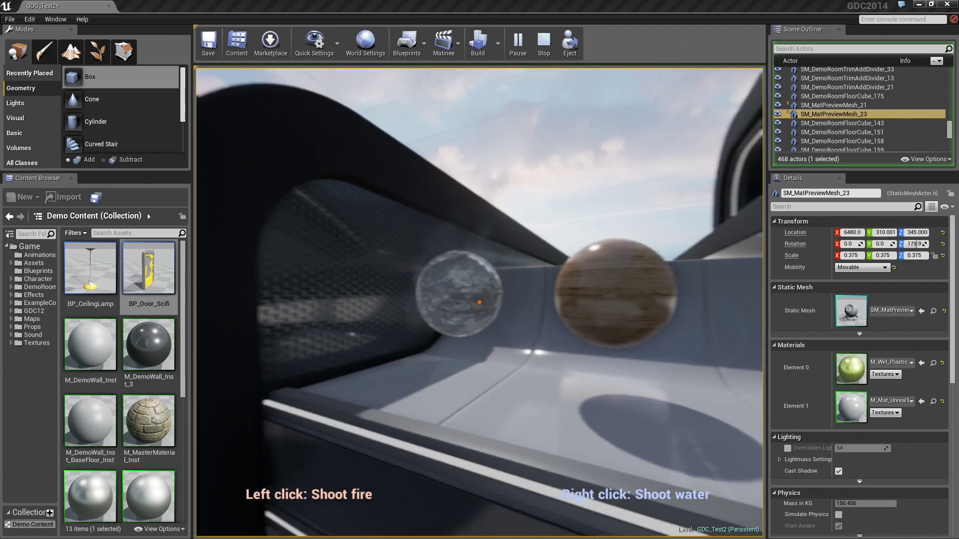
left_click(479, 302)
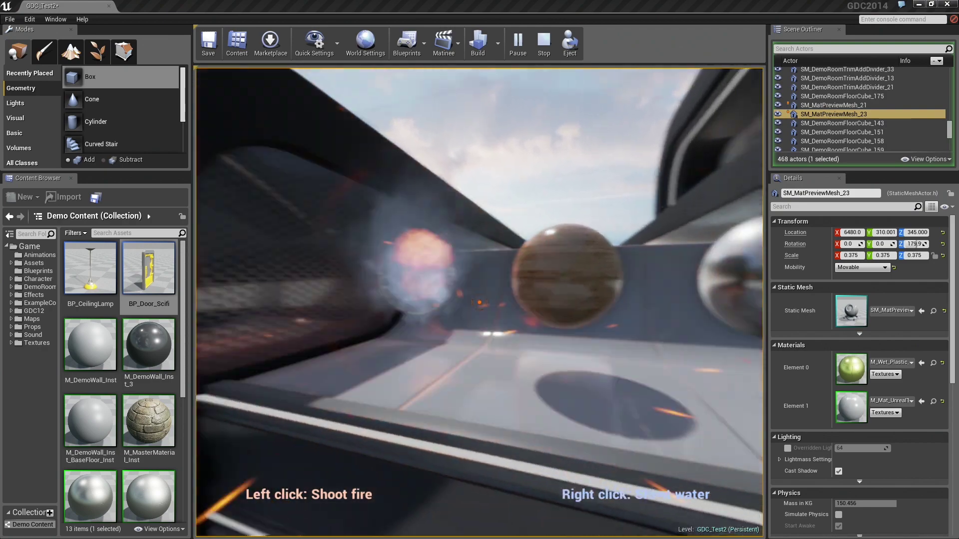
left_click(479, 302)
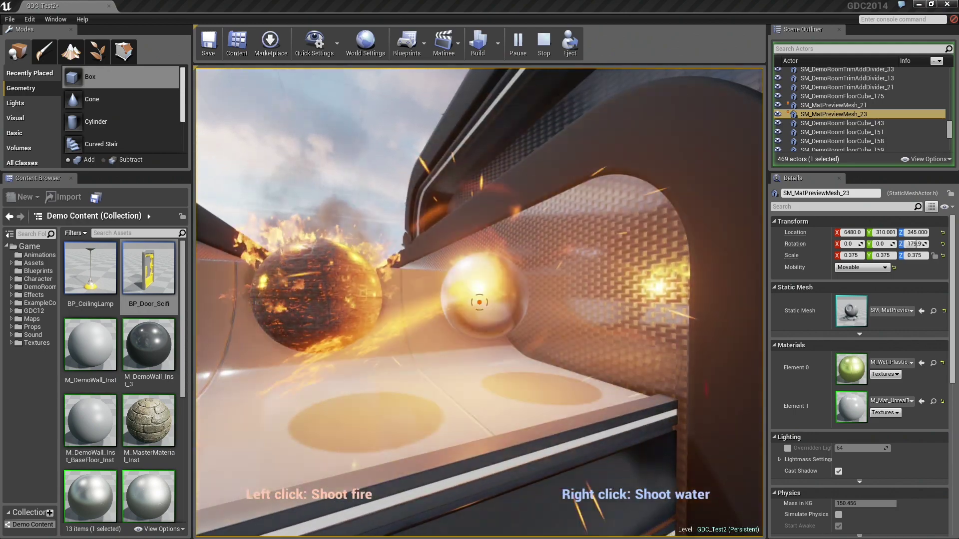
left_click(479, 302)
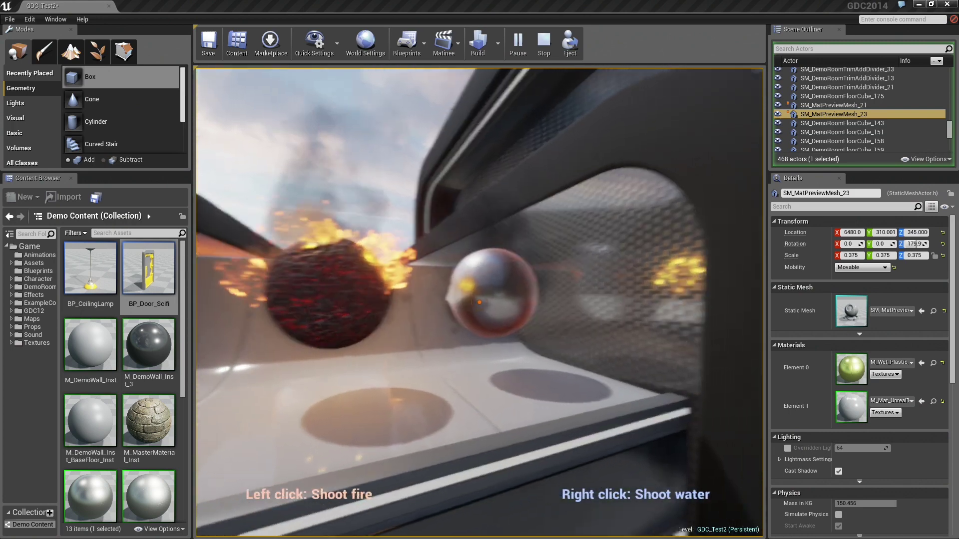
left_click(479, 302)
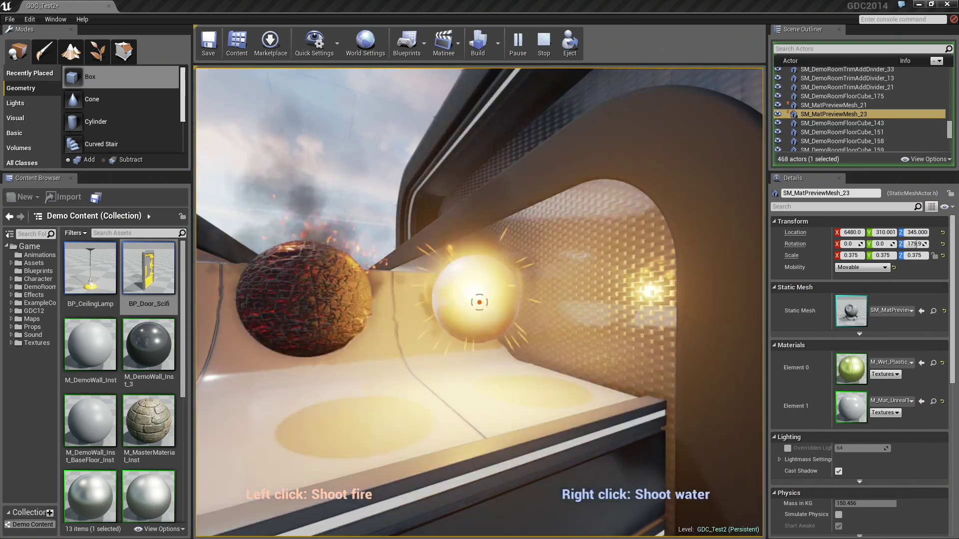
Spray water on the burning middle, lava and ice spheres.
right_click(480, 302)
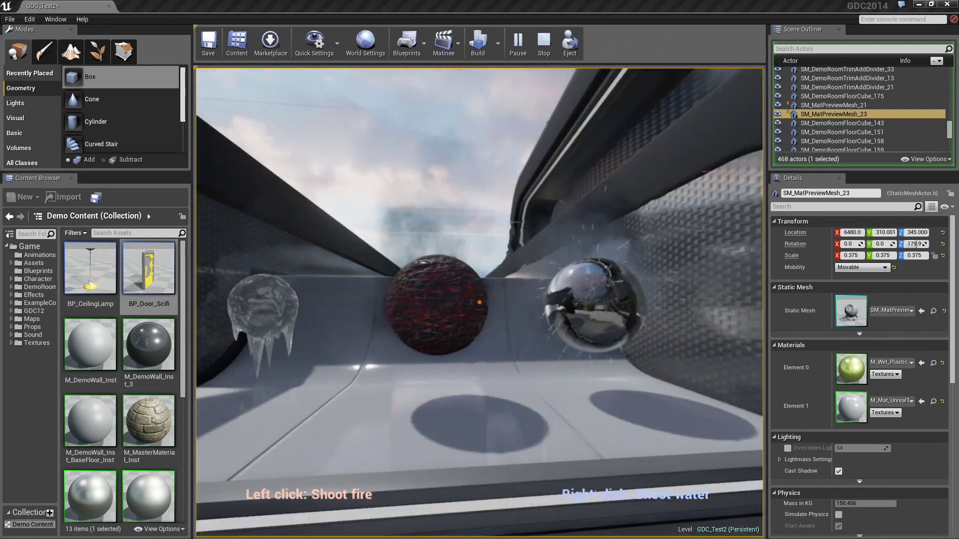
right_click(479, 302)
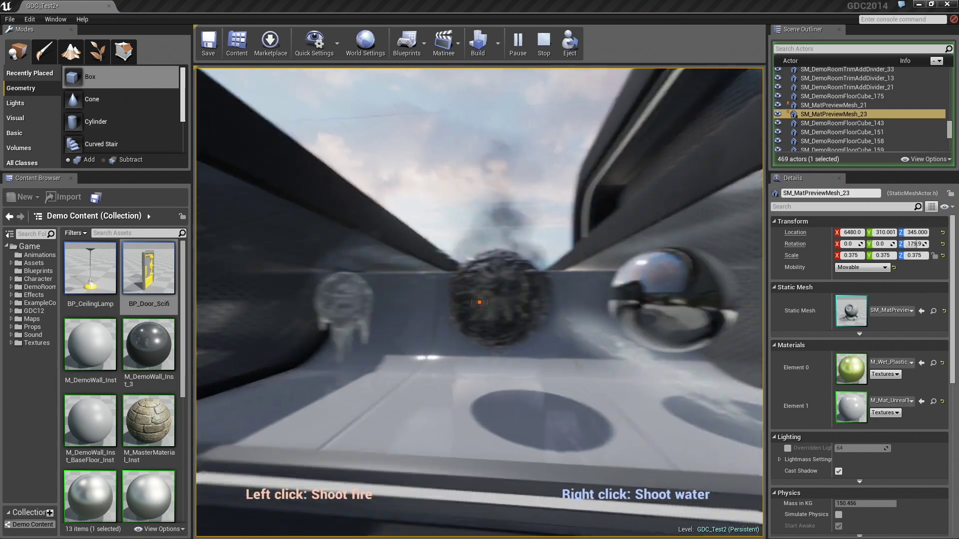
right_click(479, 302)
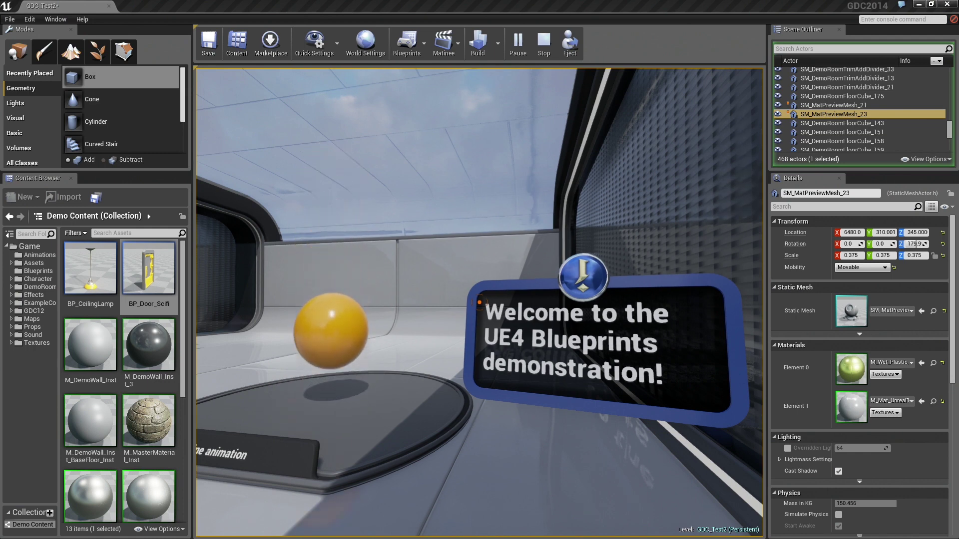
Stop Play, start Simulate near the Timeline ball and select BP_Timeline_Ball to watch its graph.
key("Escape")
left_click_drag(589, 400, 597, 291)
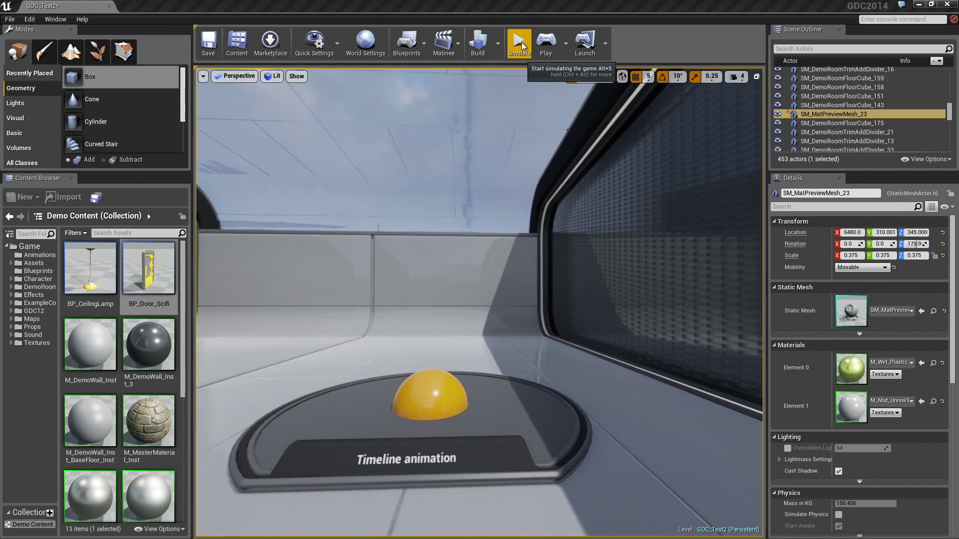
left_click(519, 45)
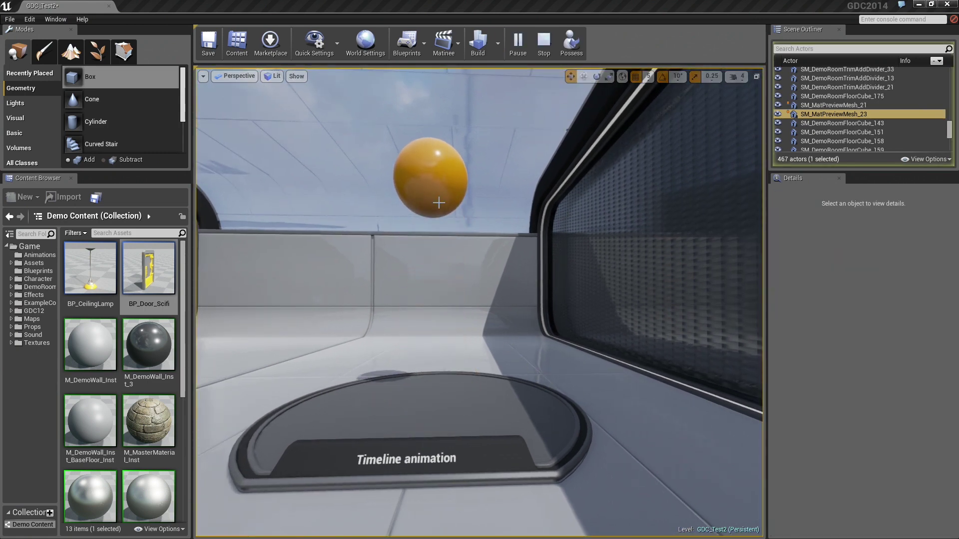
left_click(434, 196)
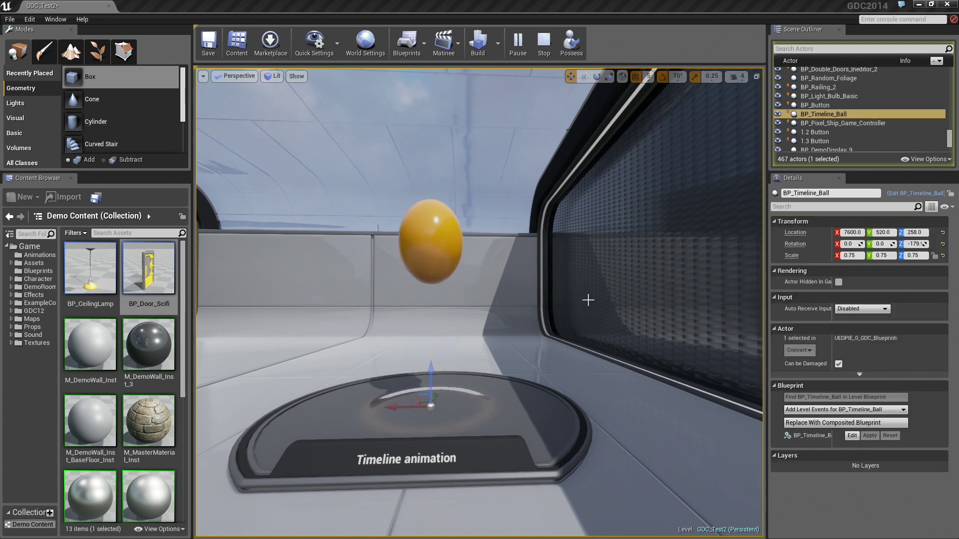
scroll(558, 265, "up", 5)
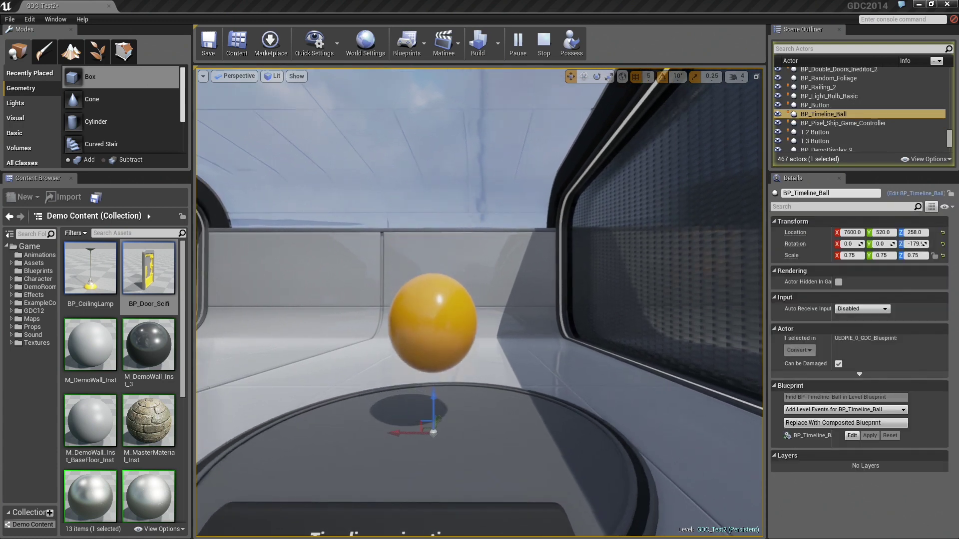
scroll(654, 247, "down", 5)
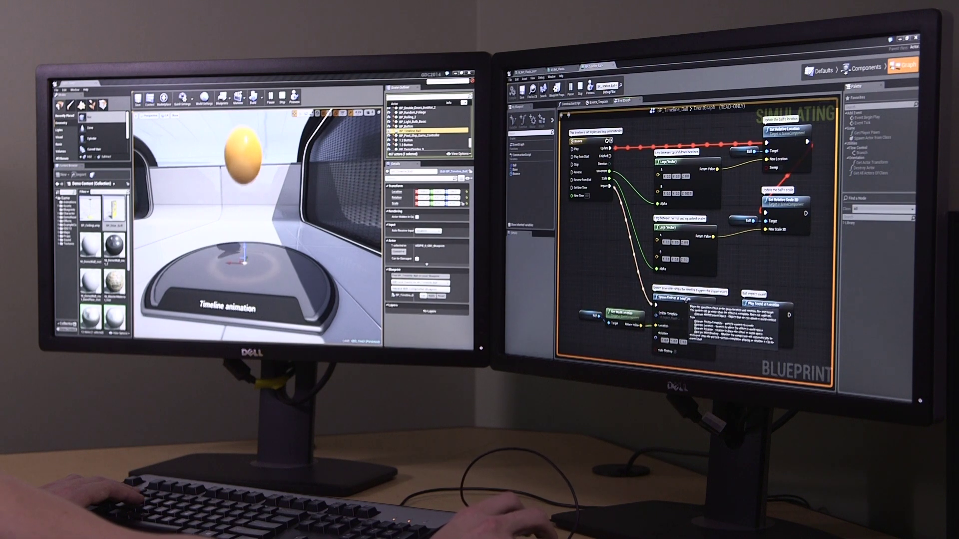
Add a breakpoint on Spawn Emitter at Location, let it hit, then remove it.
right_click(689, 309)
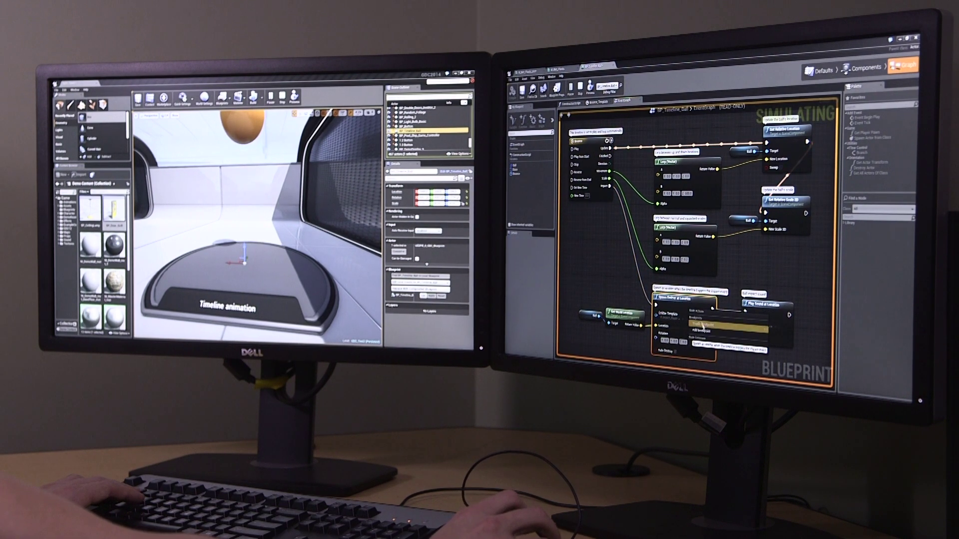
left_click(704, 332)
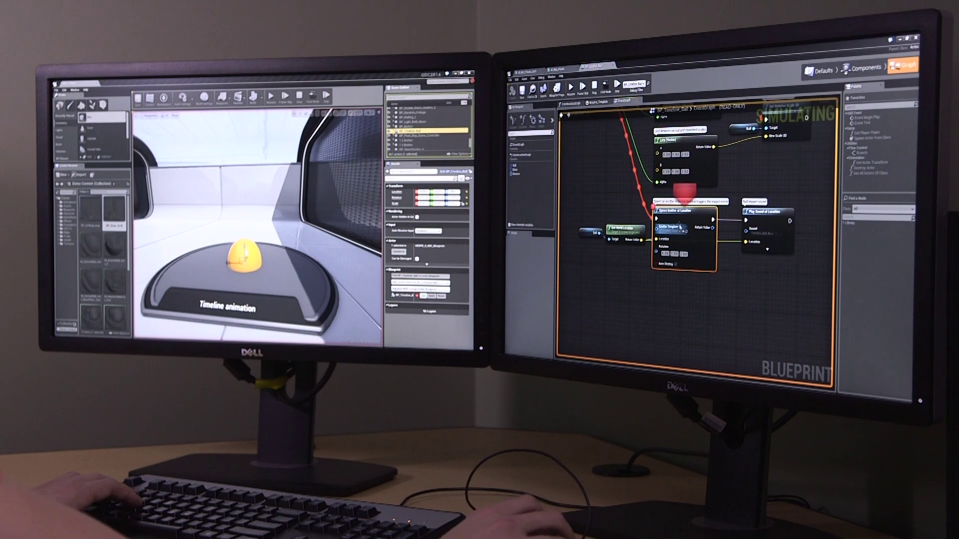
right_click(685, 223)
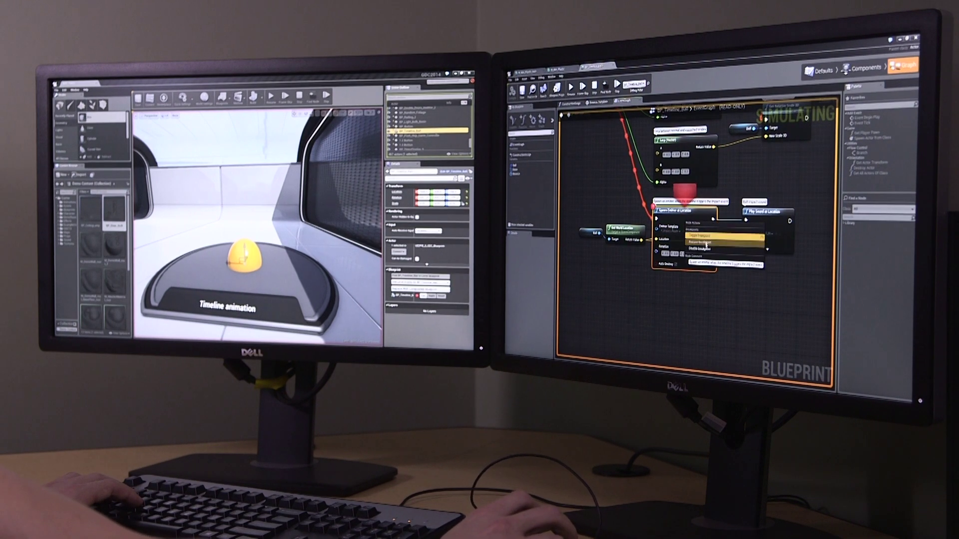
left_click(704, 244)
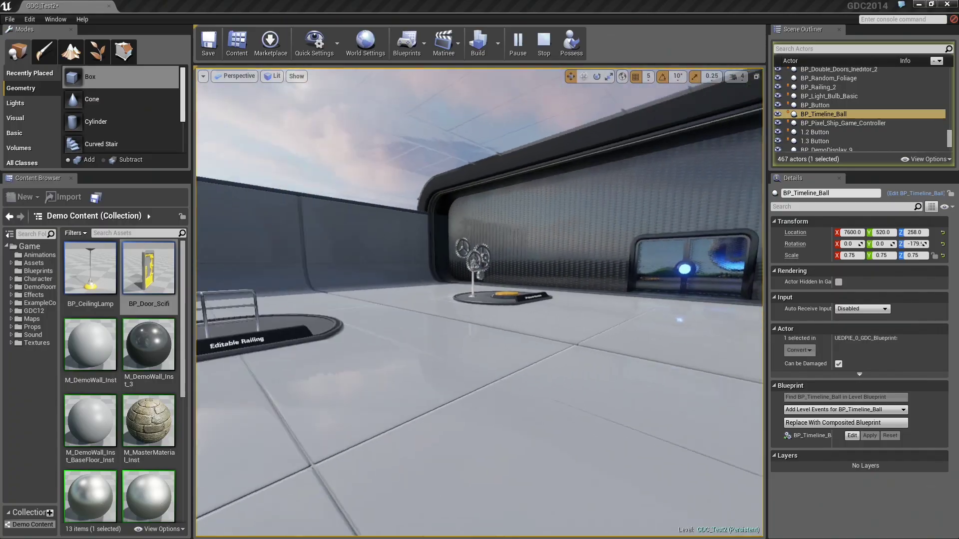
Stop the simulation, select BP_Railing_2 and set its Rail Length to 4.
key("w")
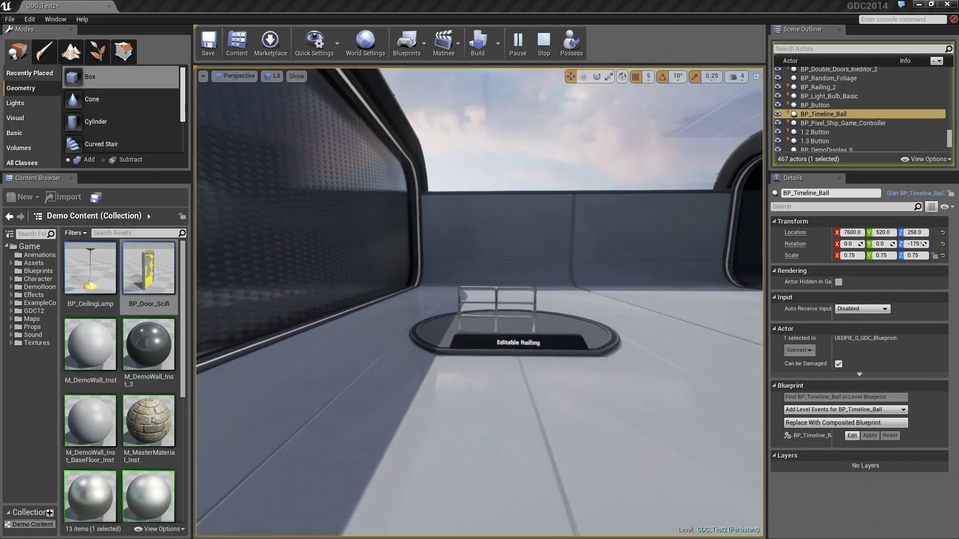
left_click(543, 46)
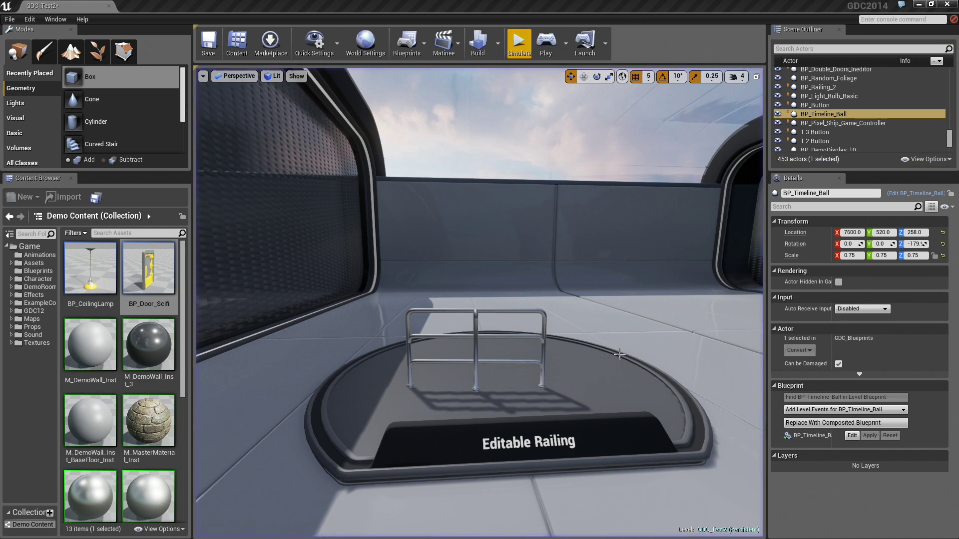
scroll(619, 354, "up", 4)
left_click(544, 384)
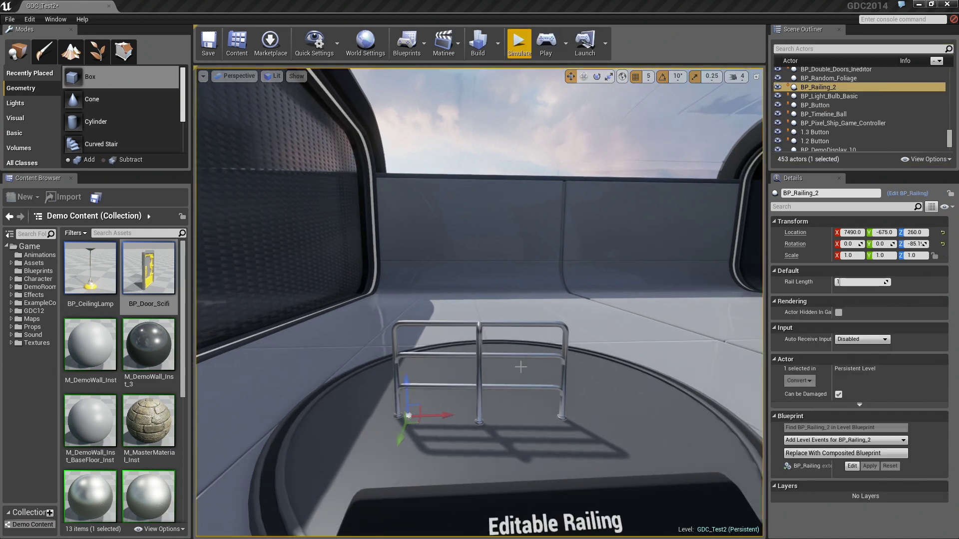
left_click_drag(588, 408, 560, 440, "alt")
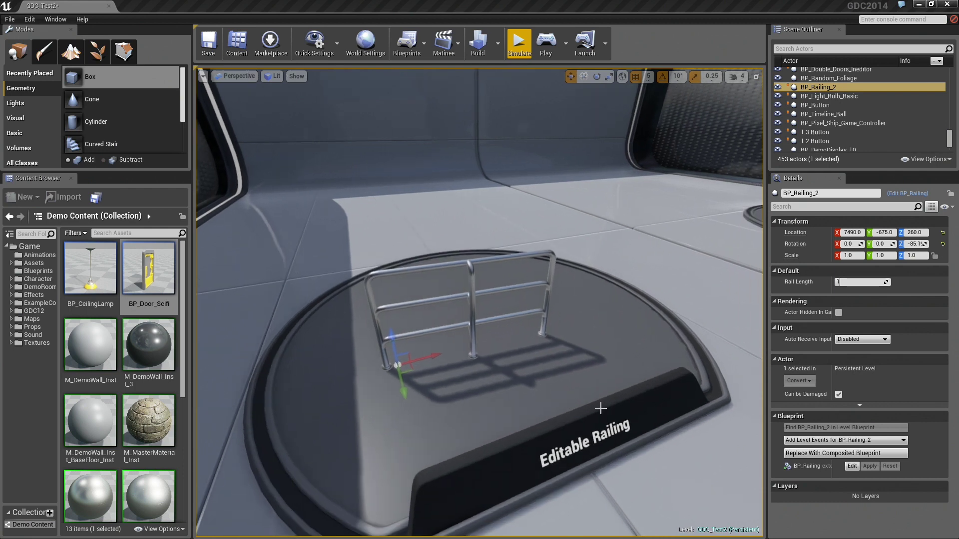
left_click_drag(606, 407, 447, 313, "alt")
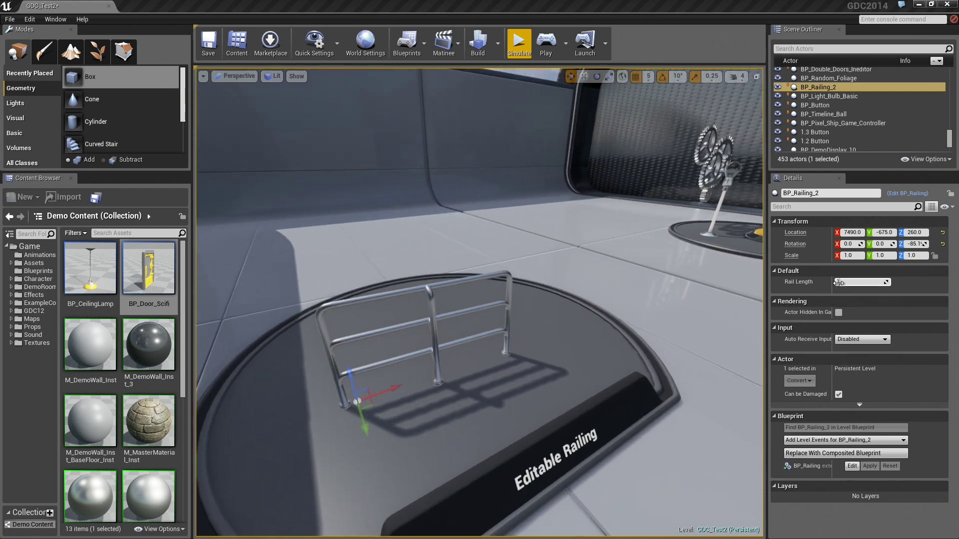
type("3")
key("Return")
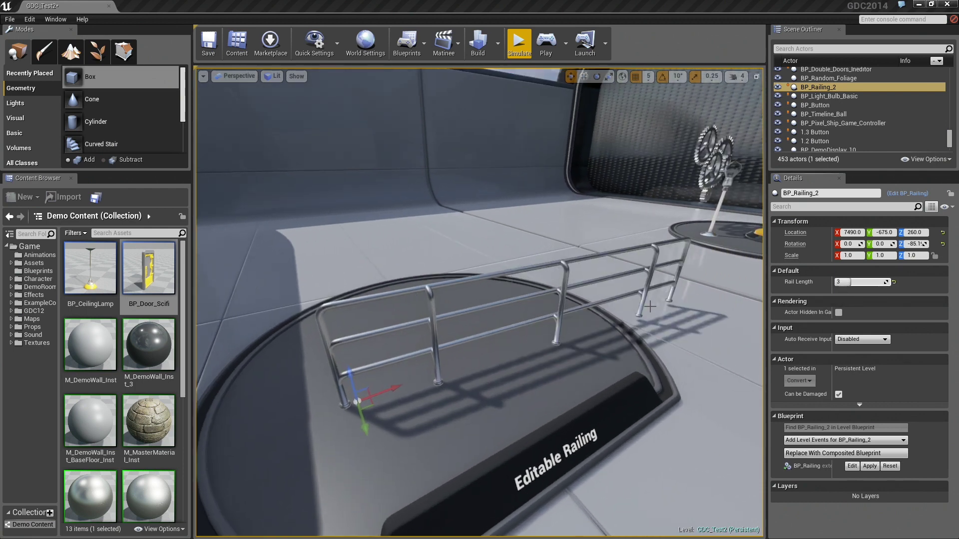
left_click_drag(848, 283, 857, 282)
mouse_move(574, 324)
left_mouse_down("alt")
mouse_move(627, 324)
mouse_move(616, 336)
left_mouse_up("alt")
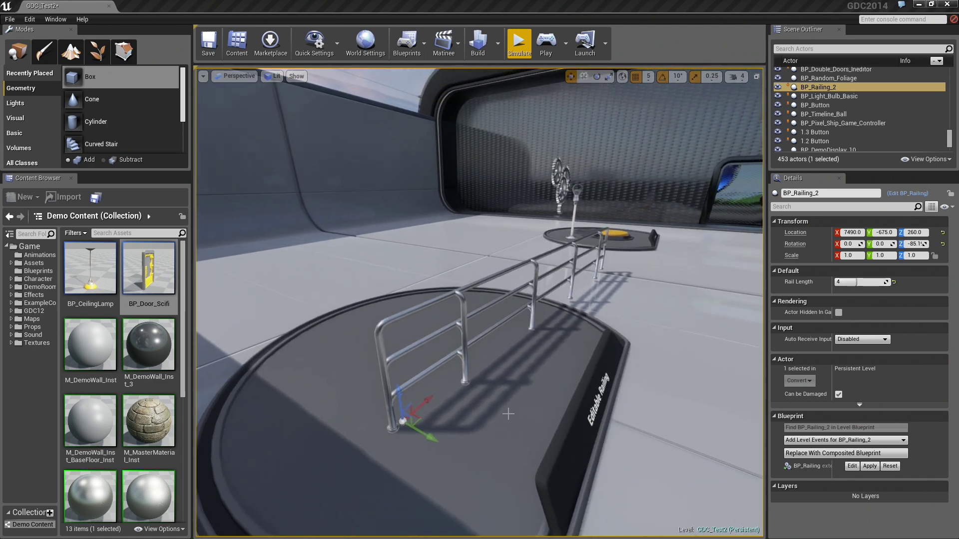
Alt-drag a copy of the railing and rotate it a quarter turn.
left_click_drag(430, 435, 460, 452, "alt")
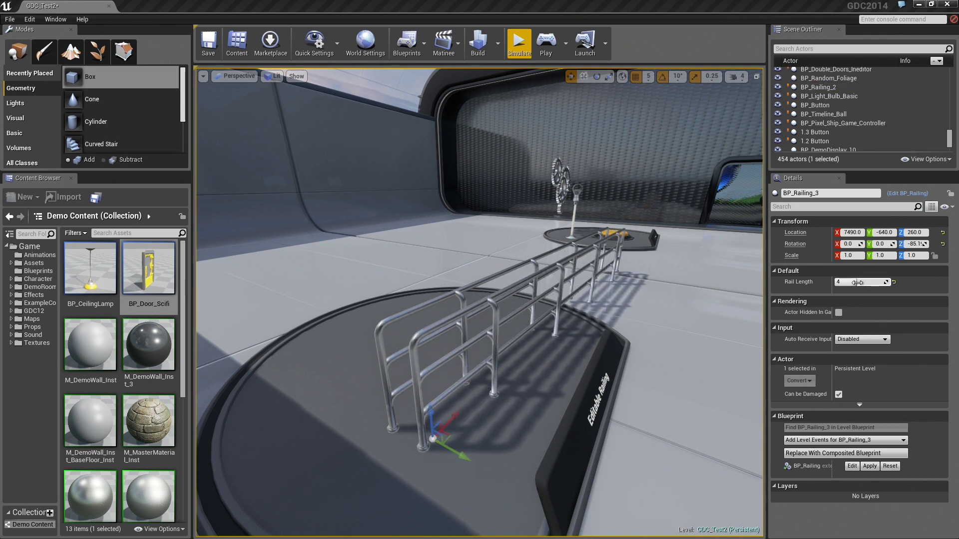
mouse_move(665, 381)
left_mouse_down("alt")
mouse_move(528, 456)
mouse_move(439, 442)
mouse_move(440, 452)
left_mouse_up("alt")
key("e")
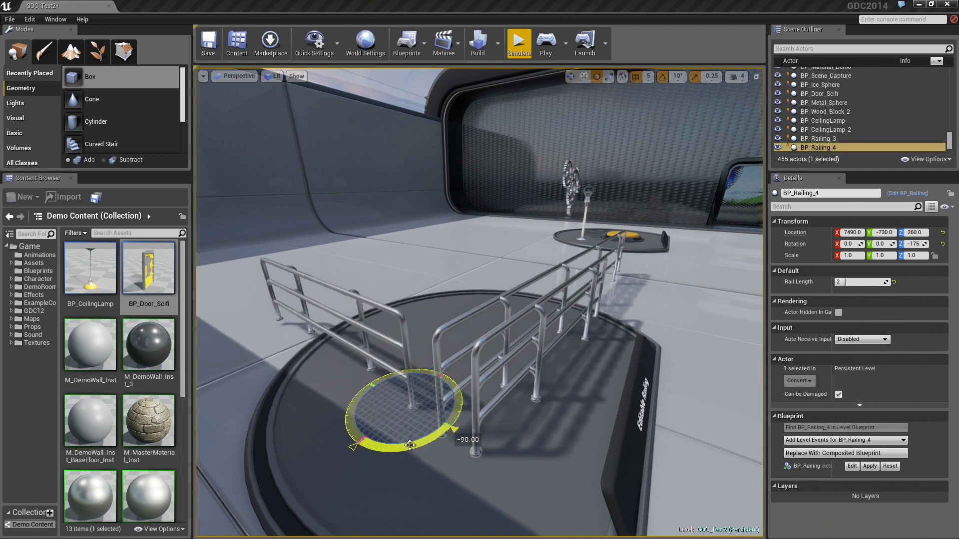
left_click(574, 475)
Set the rotated copy BP_Railing_4's Rail Length to 1.
left_click(403, 330)
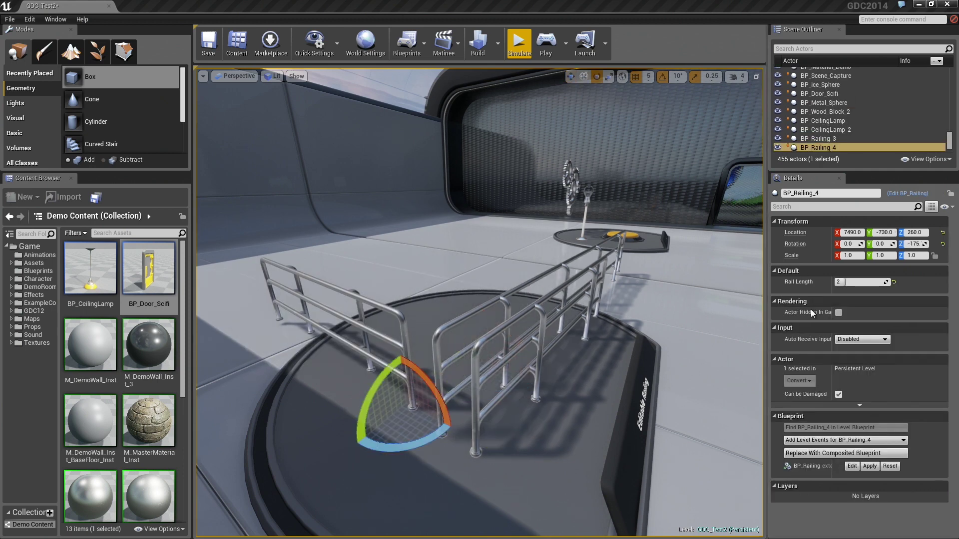
type("0")
key("Return")
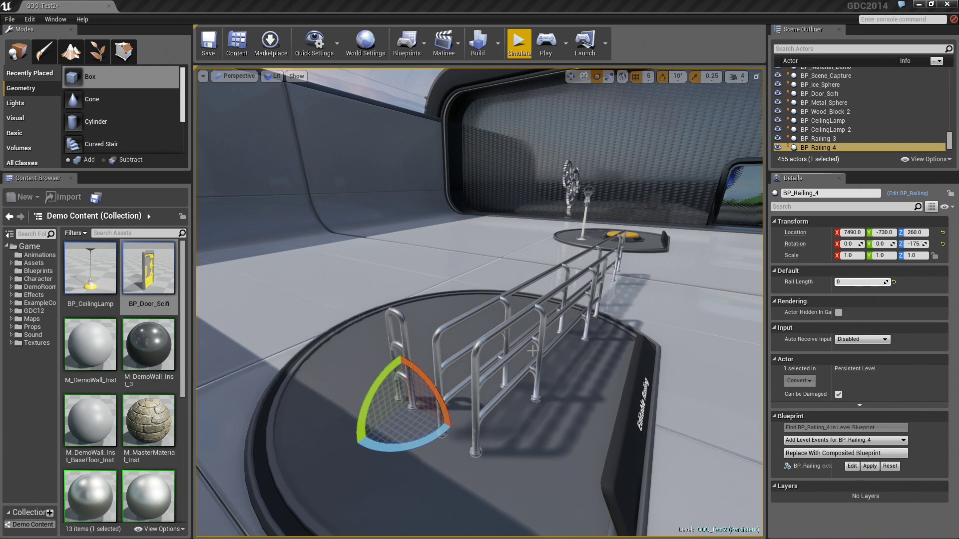
left_click_drag(849, 281, 855, 281)
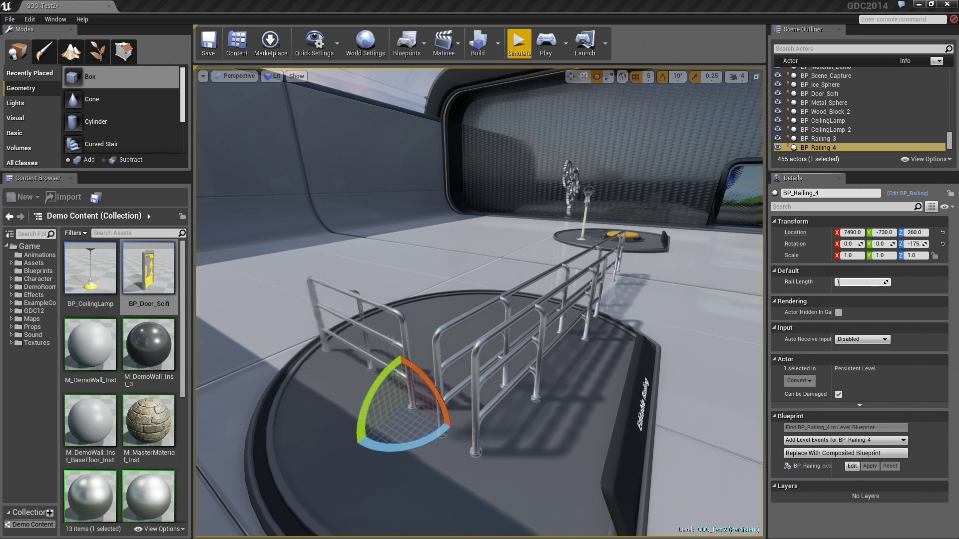
right_click_drag(539, 310, 540, 310)
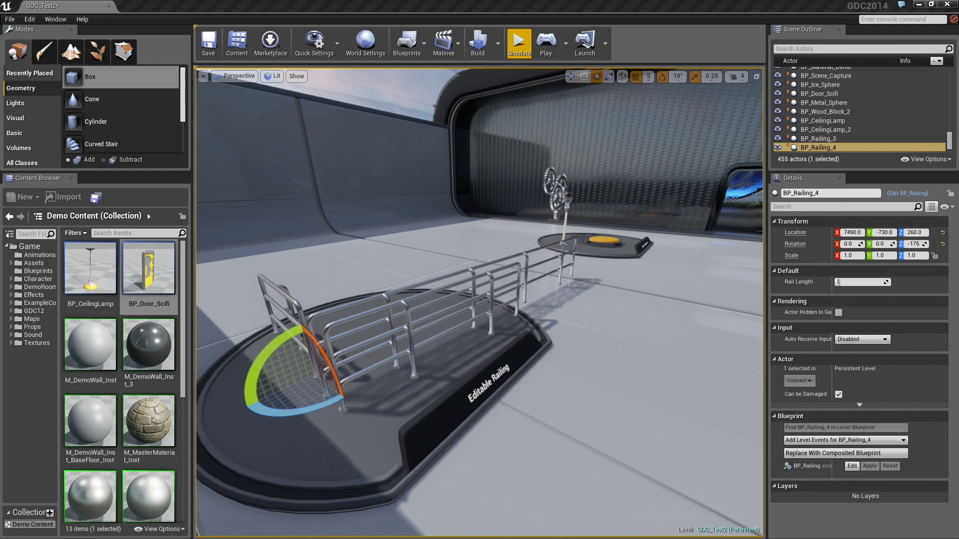
right_click_drag(541, 338, 559, 369)
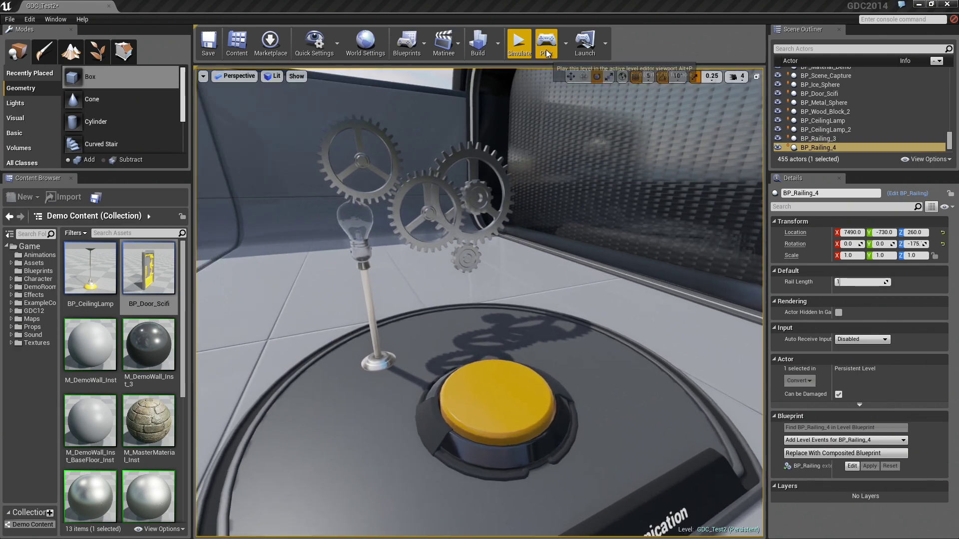
Play in editor, walk to the spinning gears and yellow button, then stop.
key("alt+p")
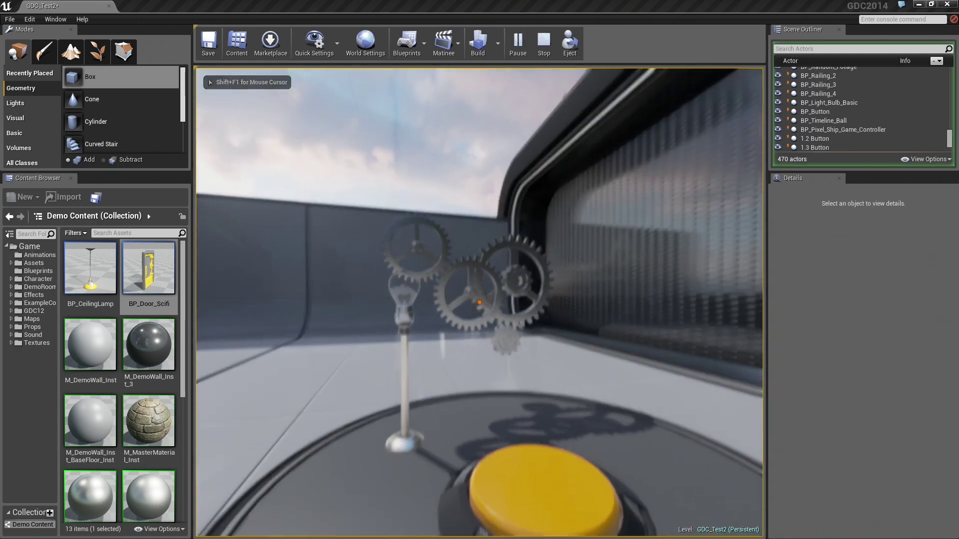
key("w")
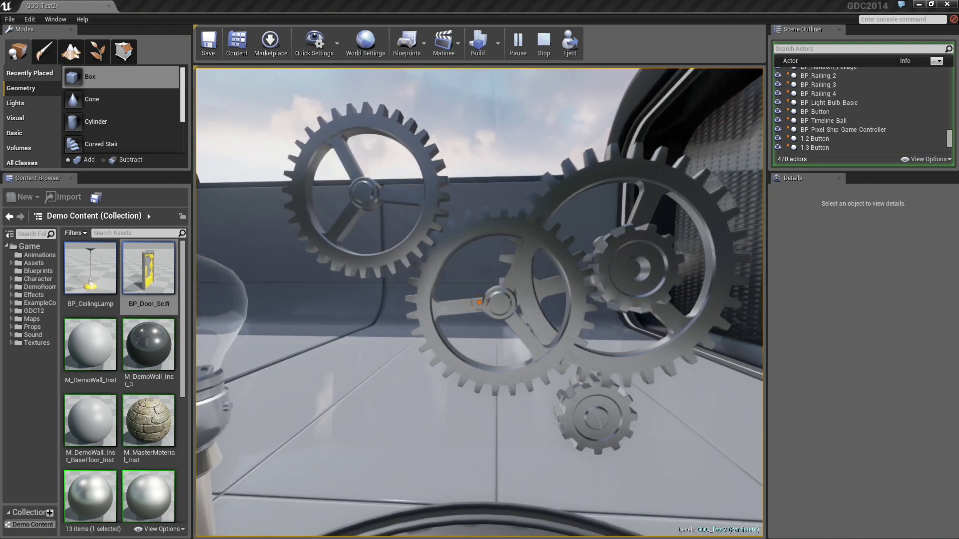
key("w")
key("s")
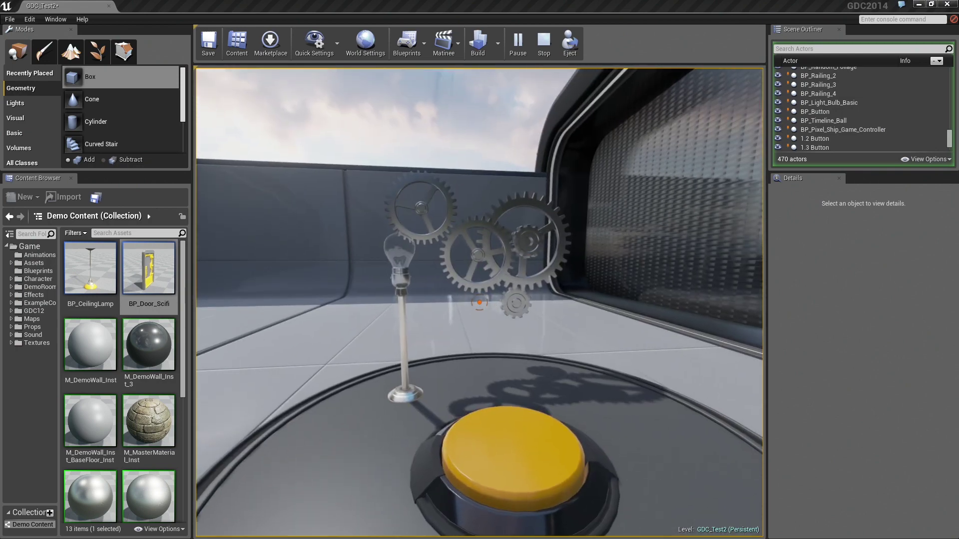
key("Escape")
Set BP_Button's Target Blueprint to BP_Light_Bulb_Basic and walk up to the lit bulb.
left_click(508, 421)
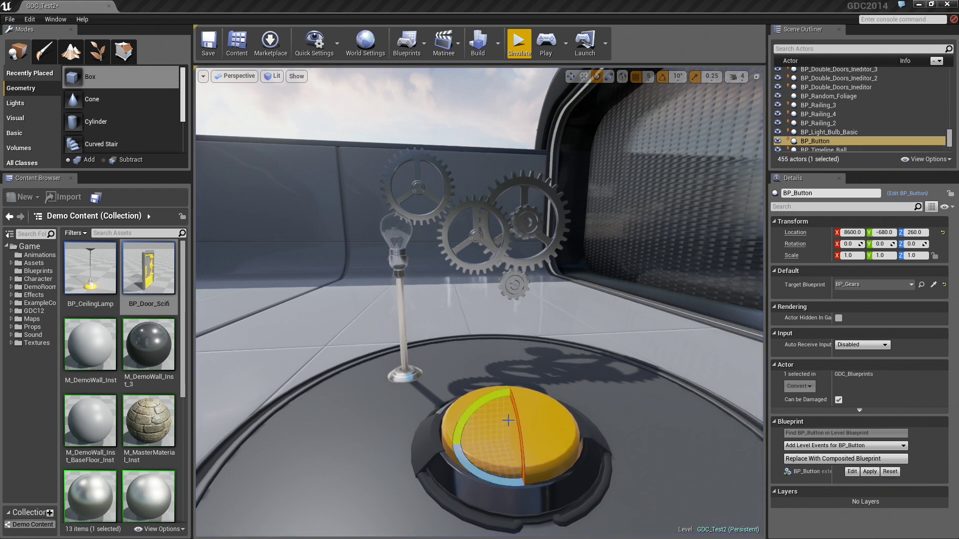
left_click(933, 285)
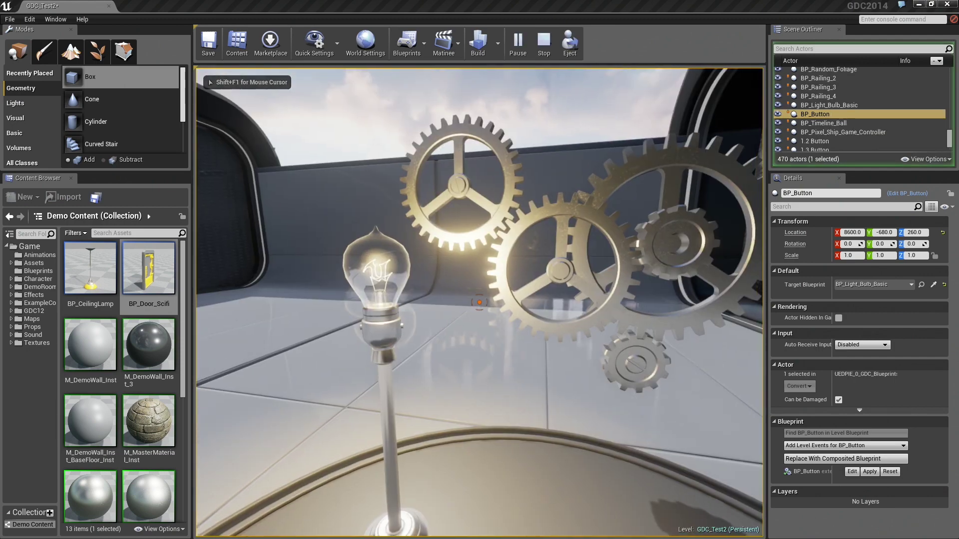
key("w")
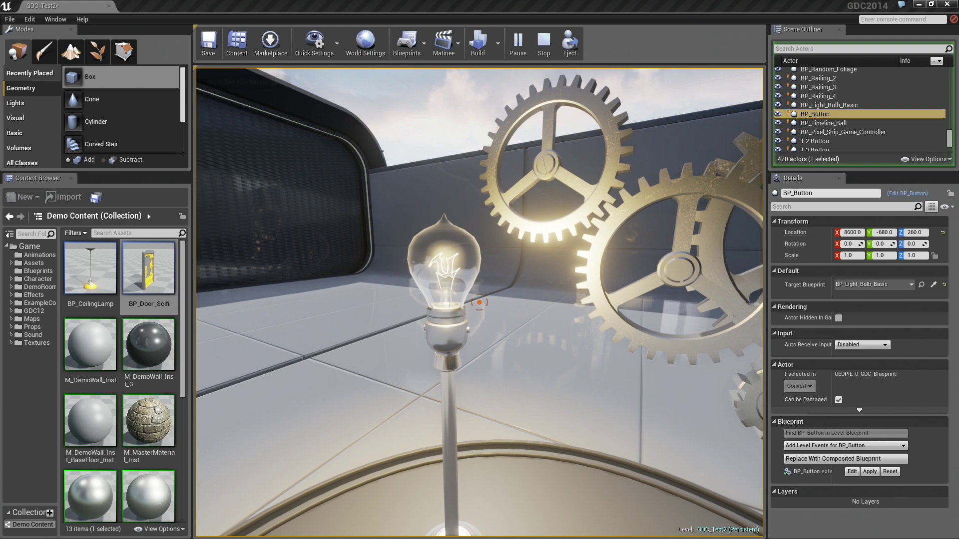
key("w")
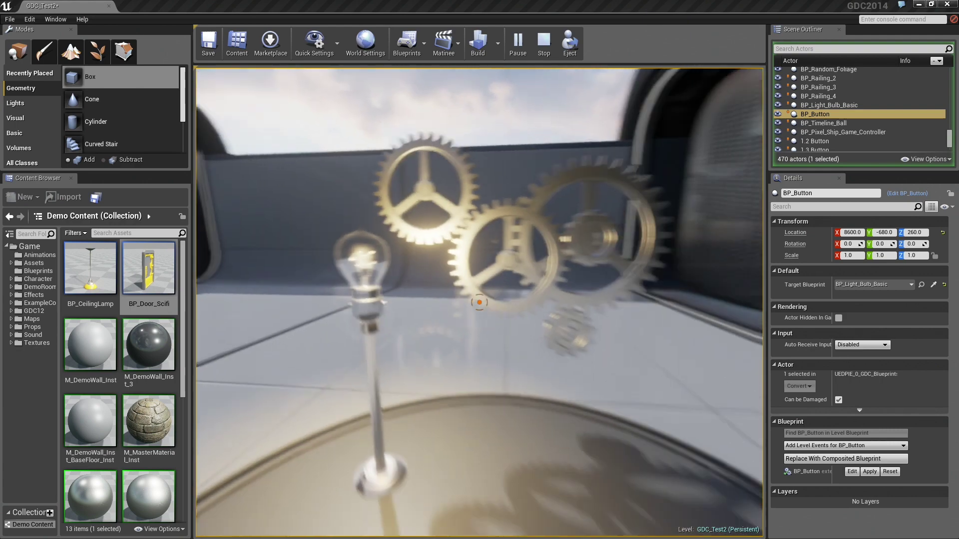
End Play, start Simulate, select the boulder by the tree and pause.
key("w")
key("Escape")
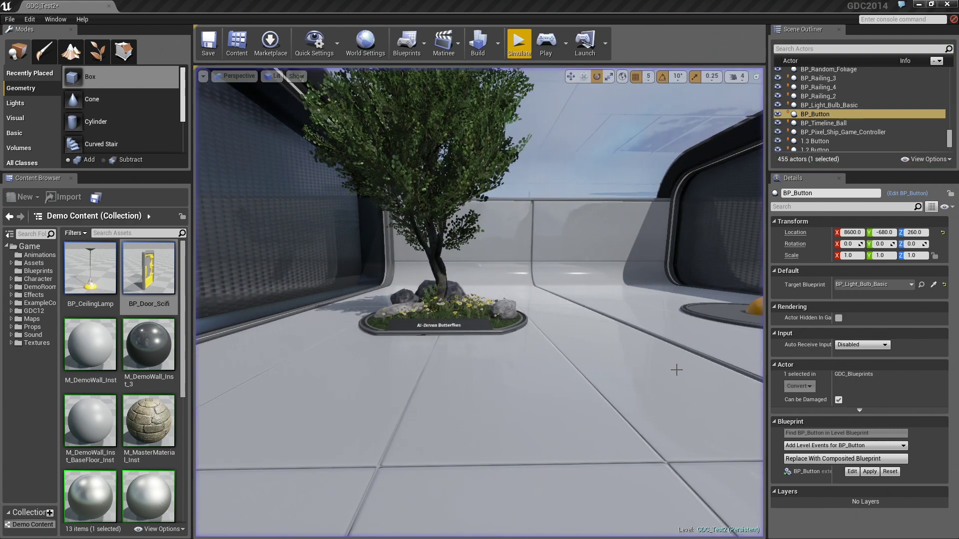
scroll(604, 367, "up", 2)
scroll(604, 367, "up", 3)
scroll(604, 367, "up", 4)
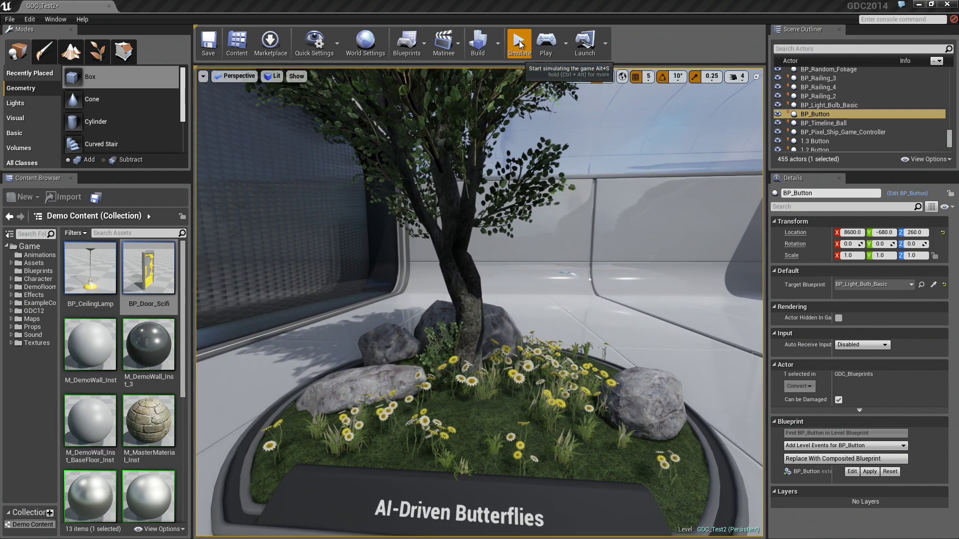
left_click(518, 40)
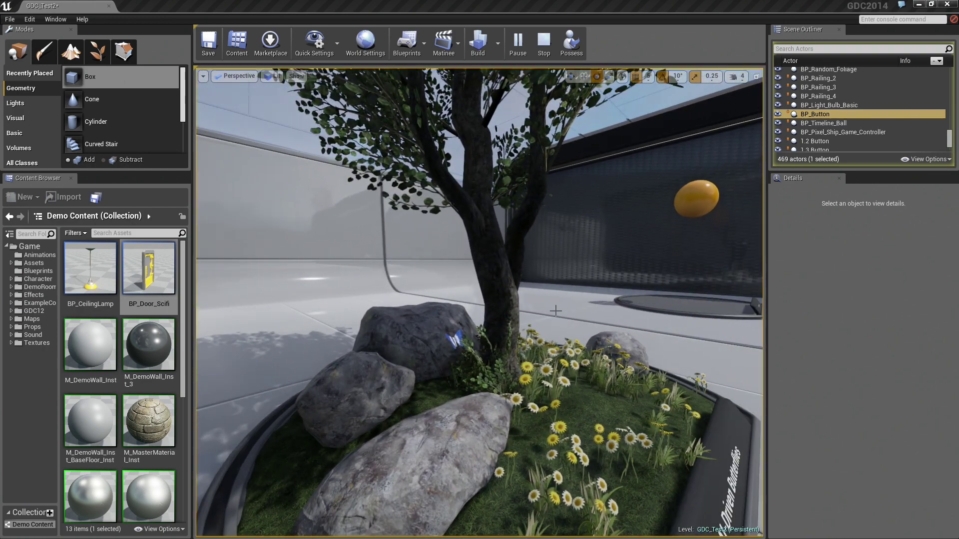
left_click(454, 340)
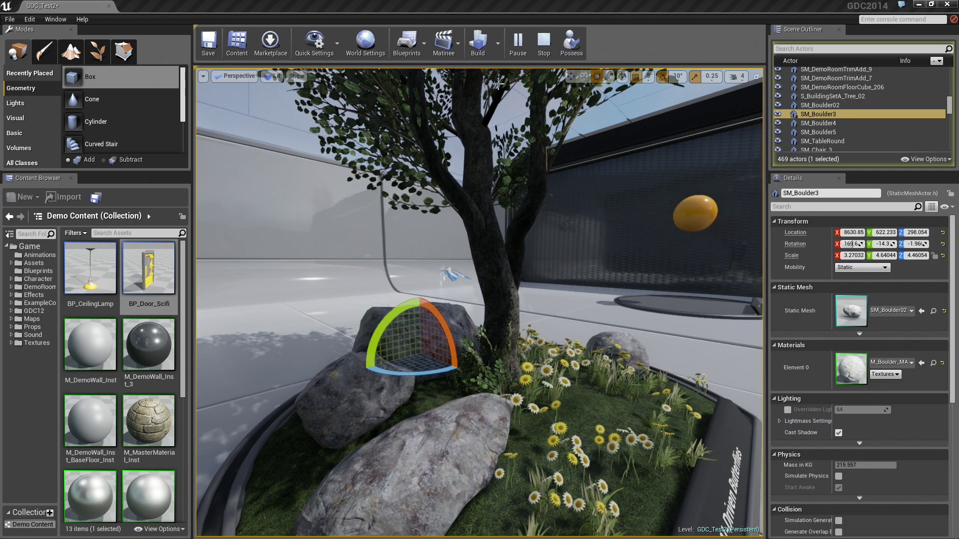
left_click(518, 42)
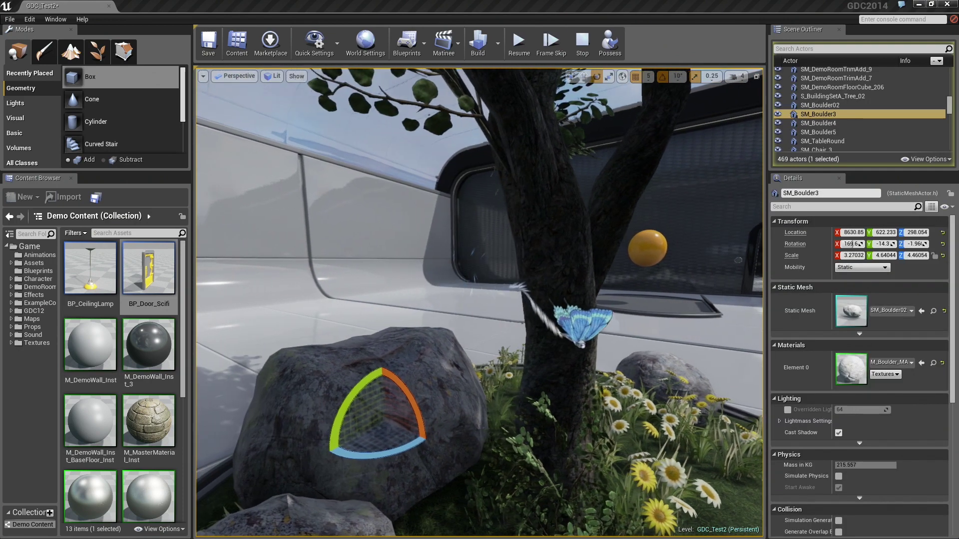
Select BP_Butterfly and pan and zoom its live Blueprint event graph.
left_click(582, 328)
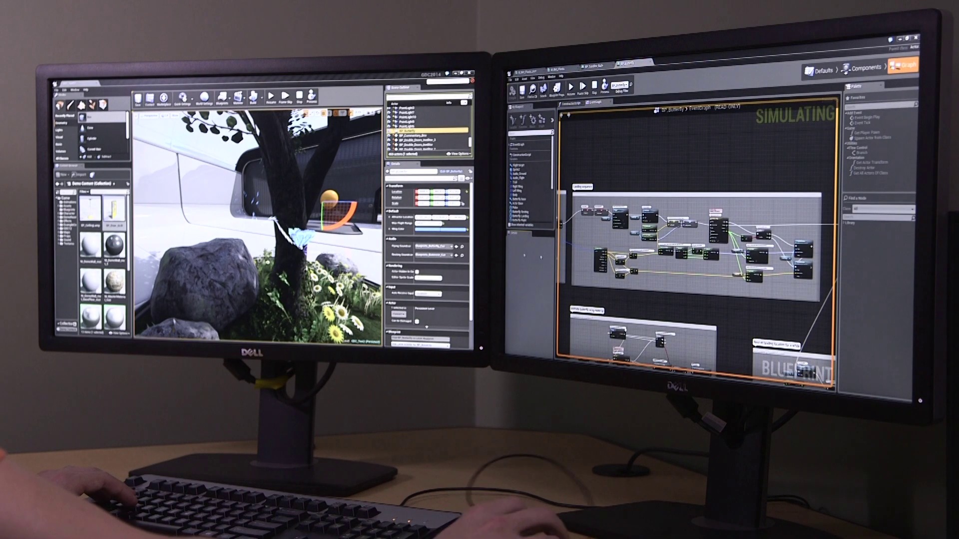
scroll(698, 268, "down", 3)
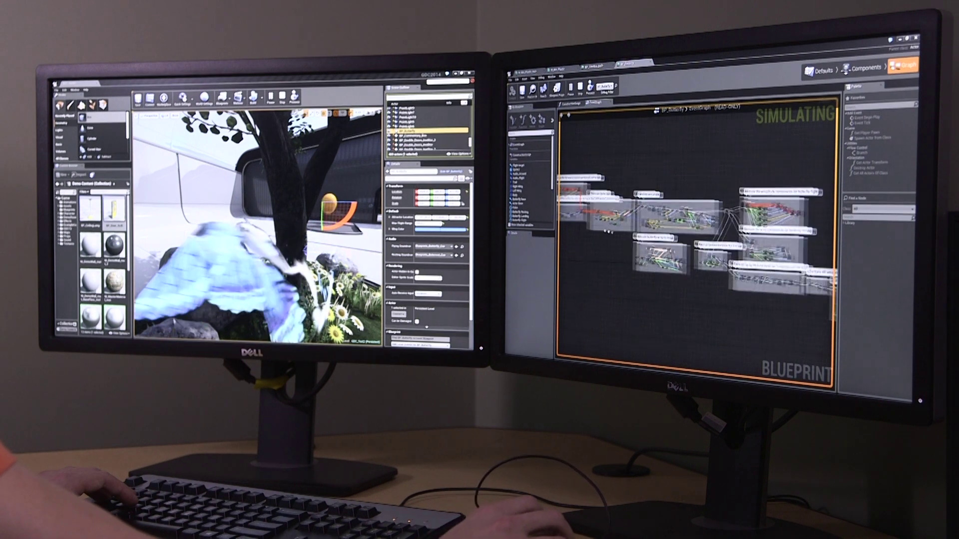
right_click_drag(695, 235, 721, 239)
scroll(645, 231, "up", 2)
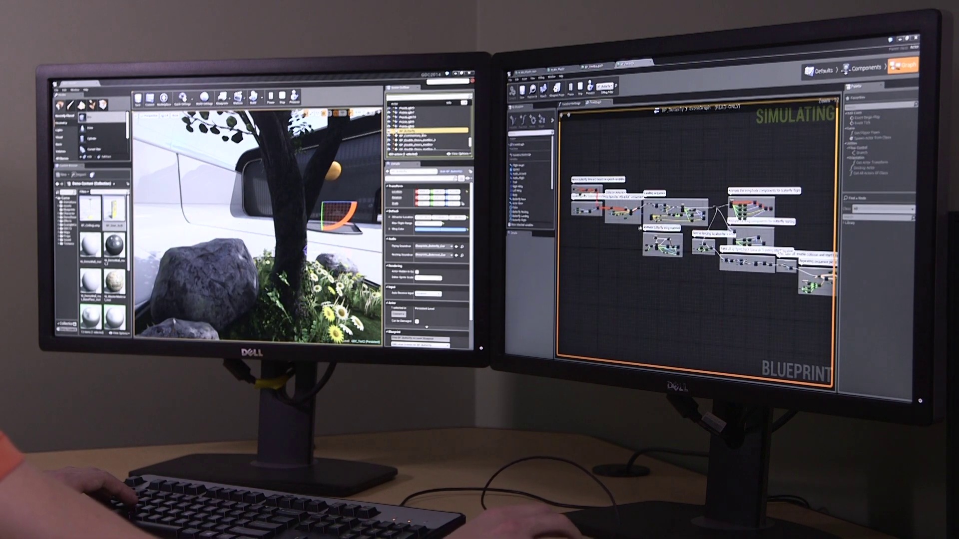
right_click_drag(641, 228, 565, 263)
left_click_drag(554, 265, 530, 265)
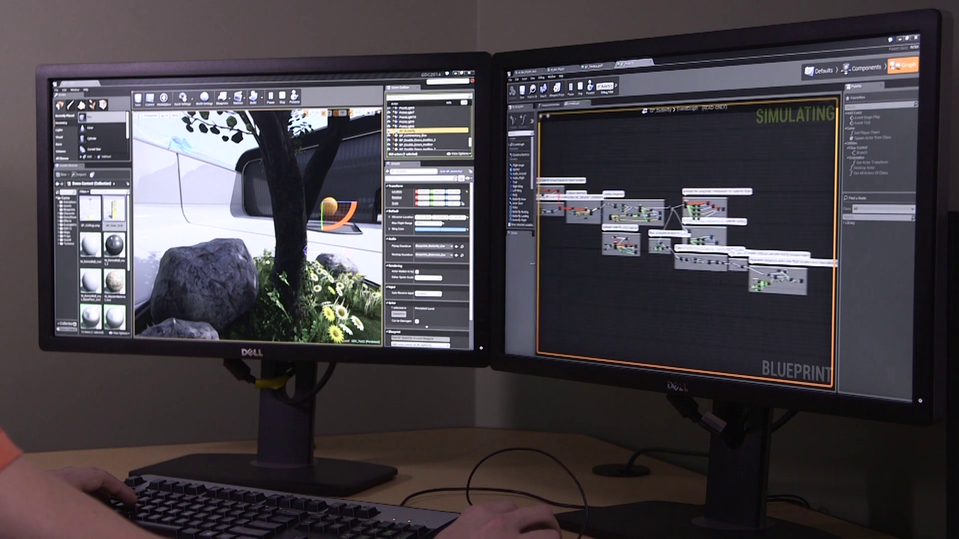
left_click_drag(839, 295, 874, 295)
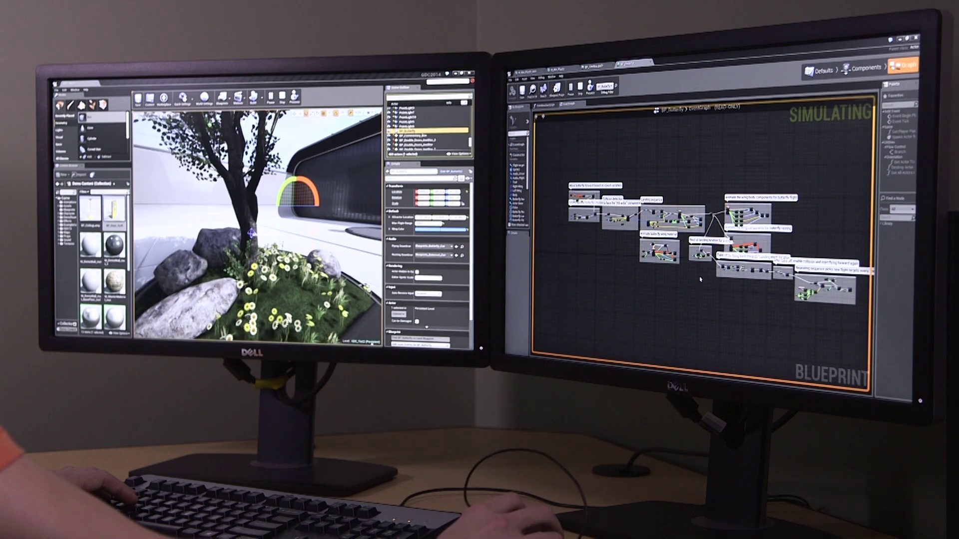
right_click_drag(696, 278, 682, 276)
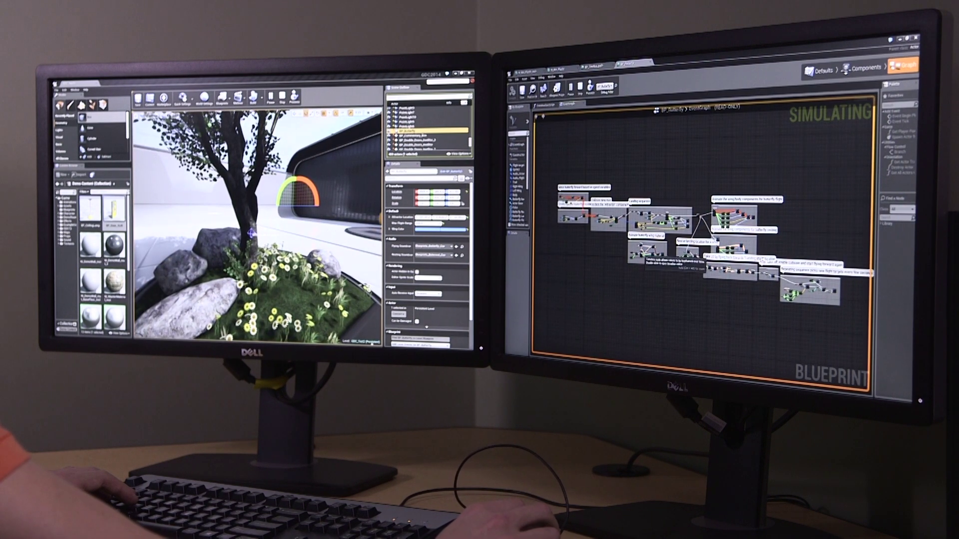
scroll(682, 276, "up", 2)
scroll(670, 270, "up", 2)
scroll(654, 262, "up", 3)
scroll(644, 256, "up", 1)
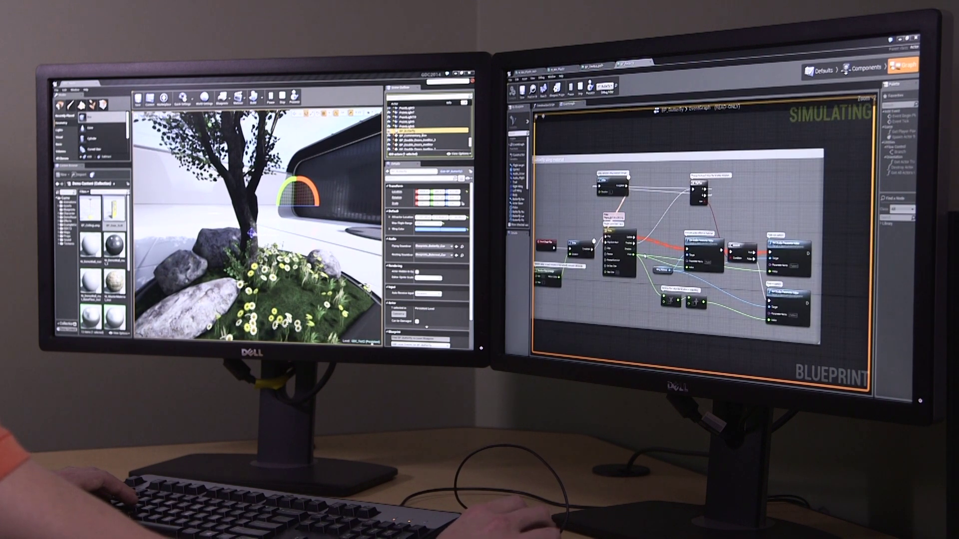
scroll(645, 257, "up", 1)
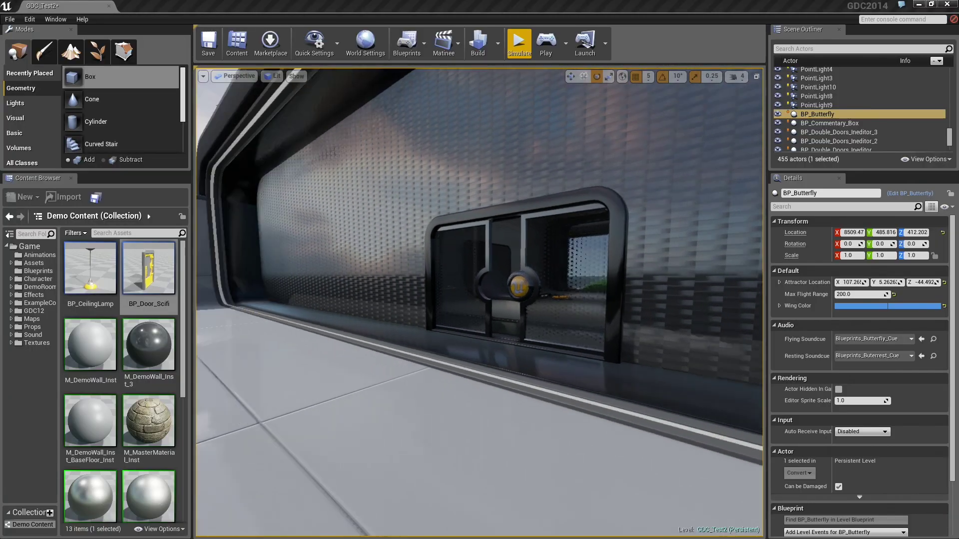
Walk back down the corridor to the sci-fi door and yellow pad.
right_click_drag(572, 334, 523, 334)
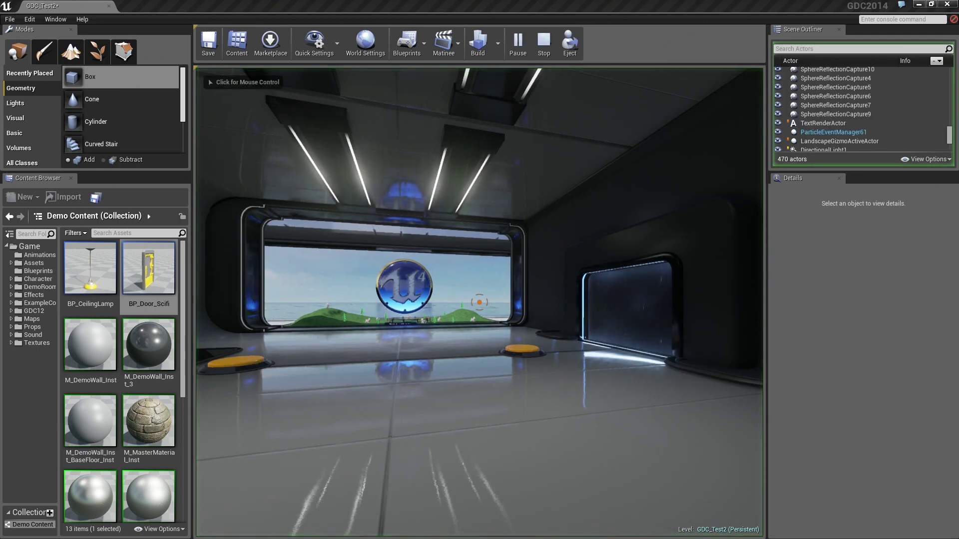
key("w")
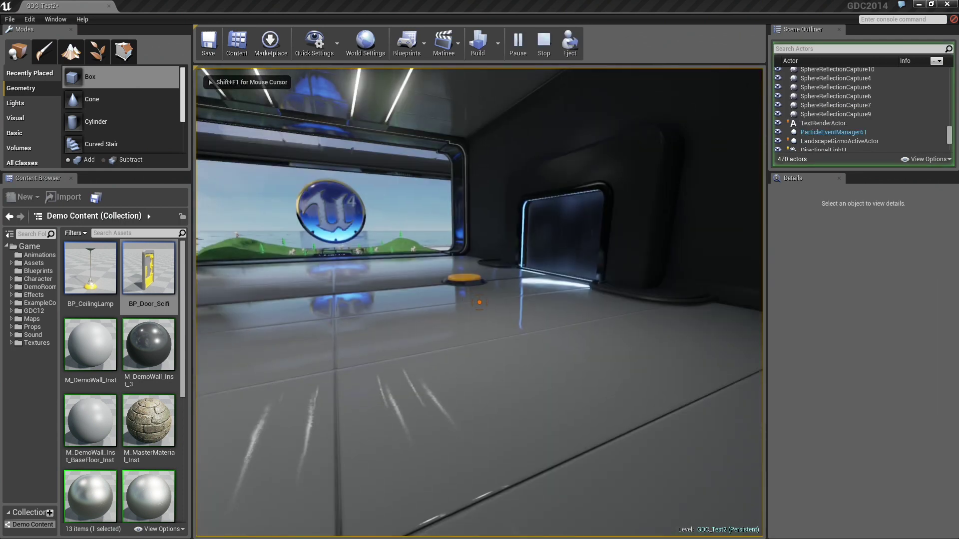
key("w")
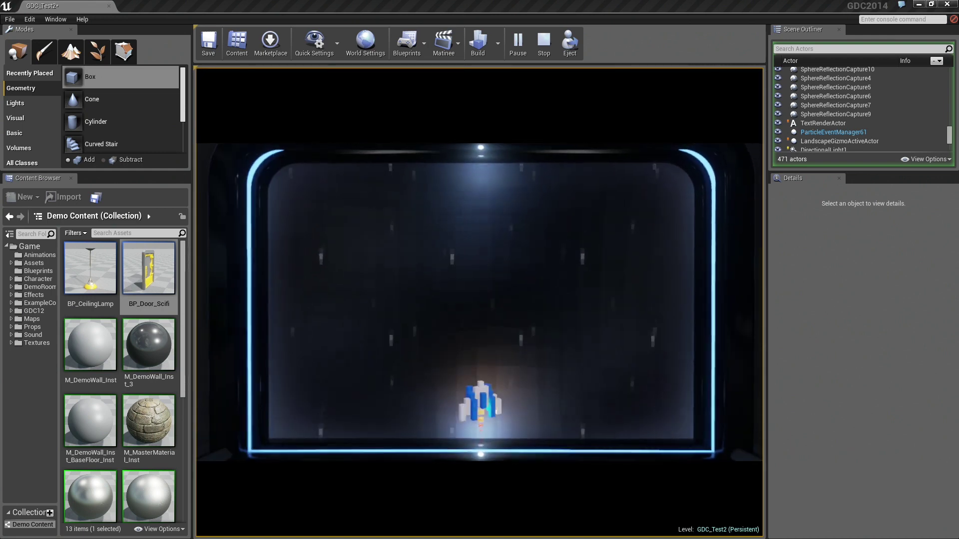
Play the pixel space-shooter with A/D, destroying enemies, then exit with E.
key("a")
key("d")
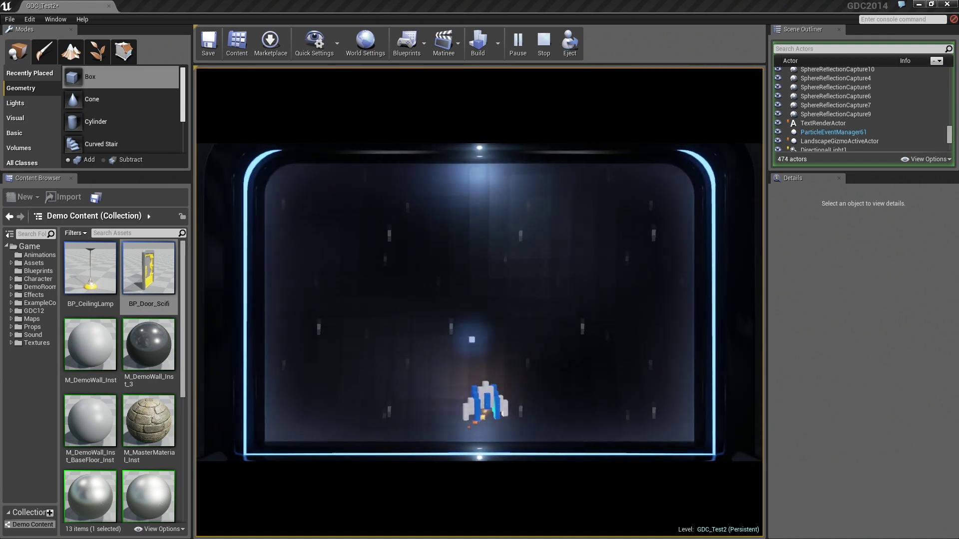
key("d")
key("a")
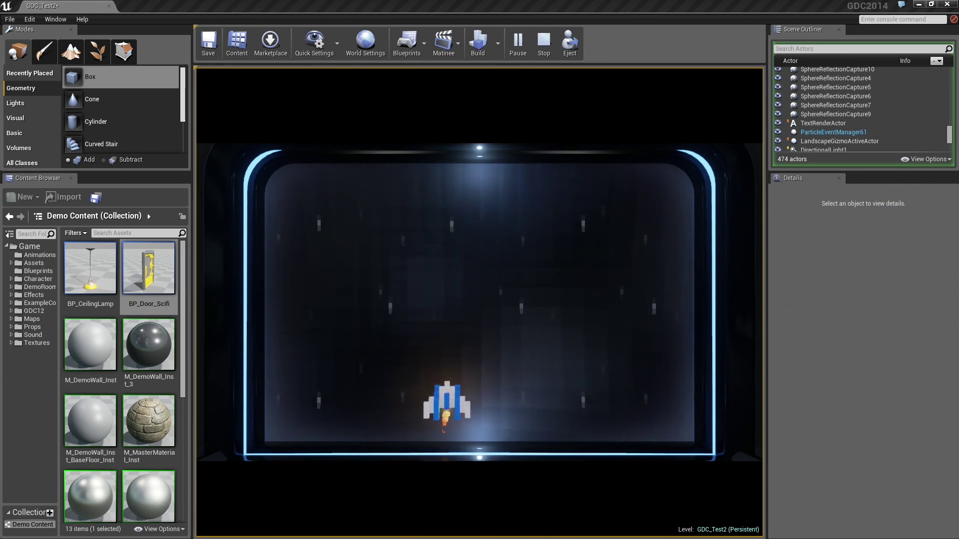
key("d")
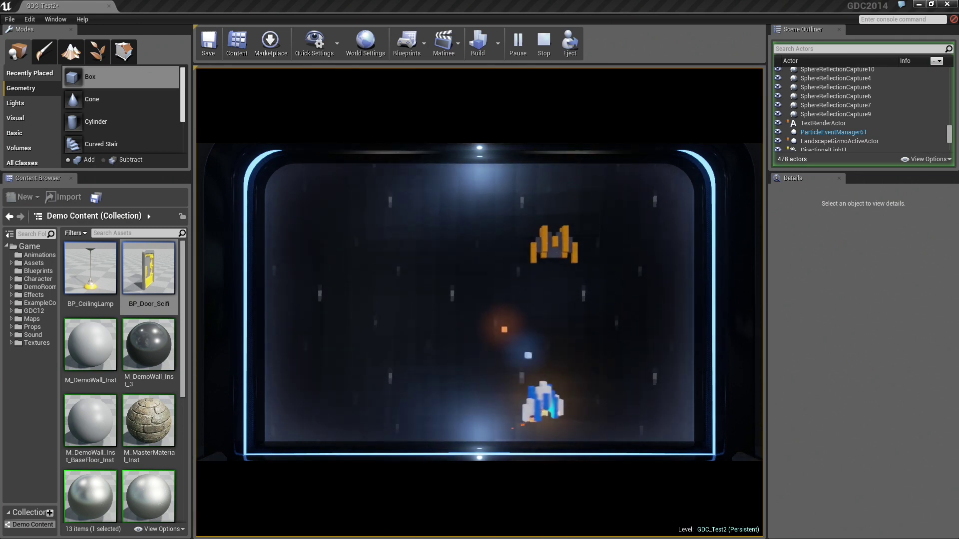
key("a")
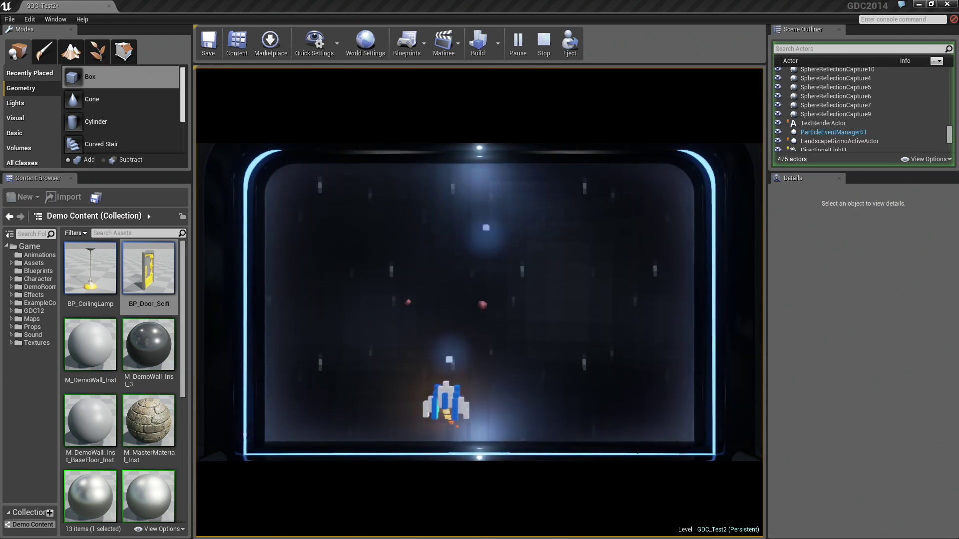
key("a")
key("a")
key("d")
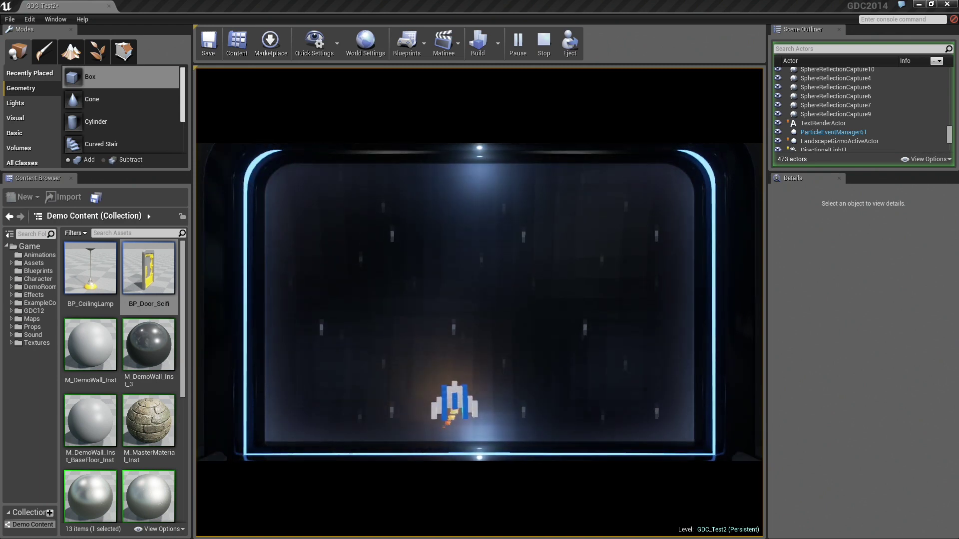
key("e")
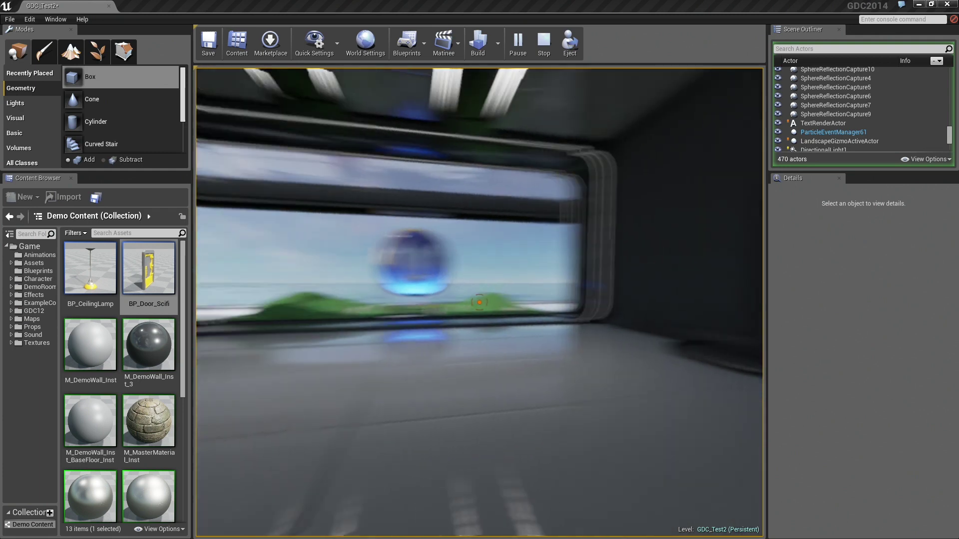
Possess the UFO pawn with E, fly it through the window, then free the mouse with Shift+F1.
key("w")
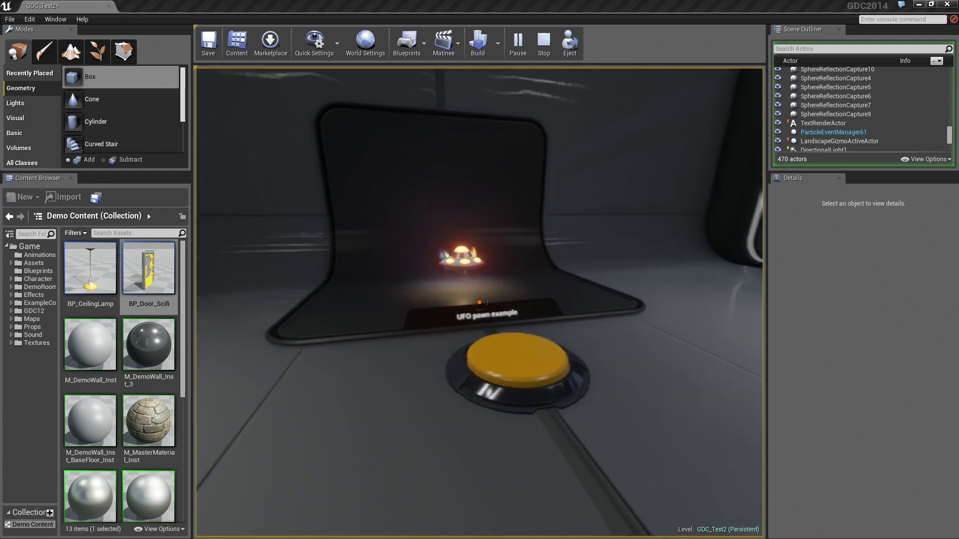
key("e")
key("w")
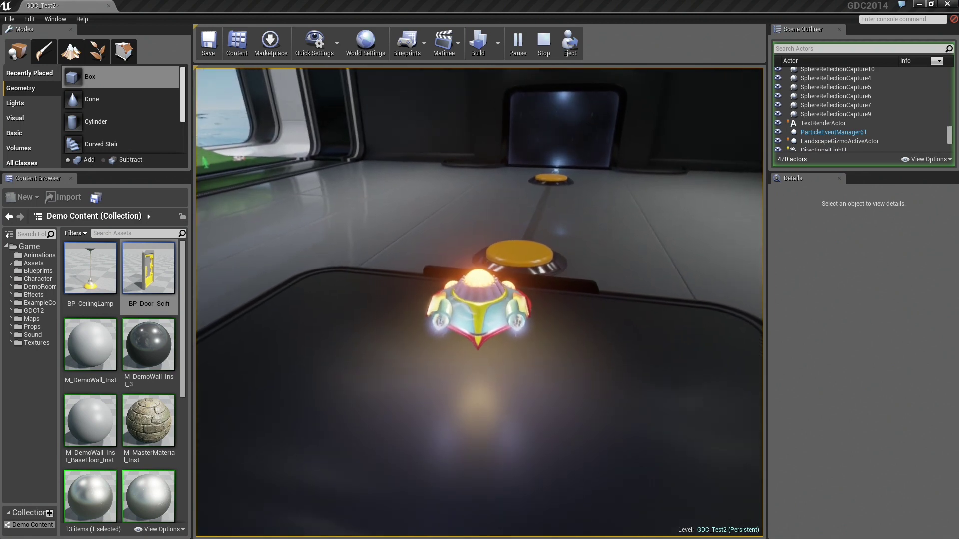
key("w")
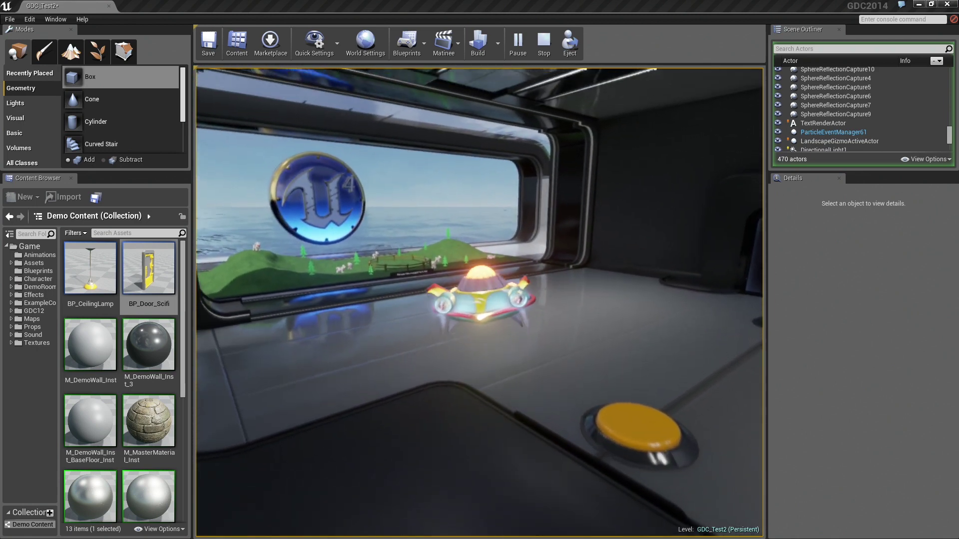
key("w")
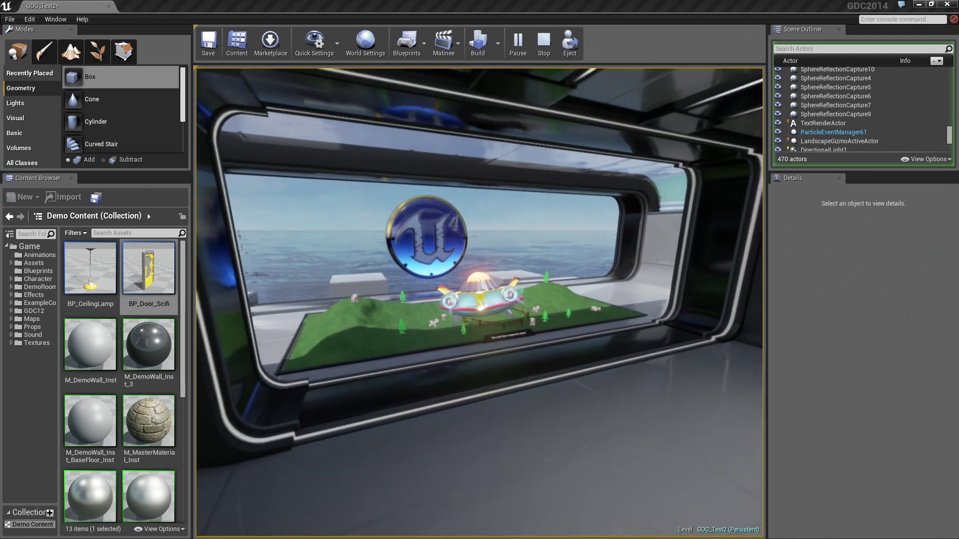
key("w")
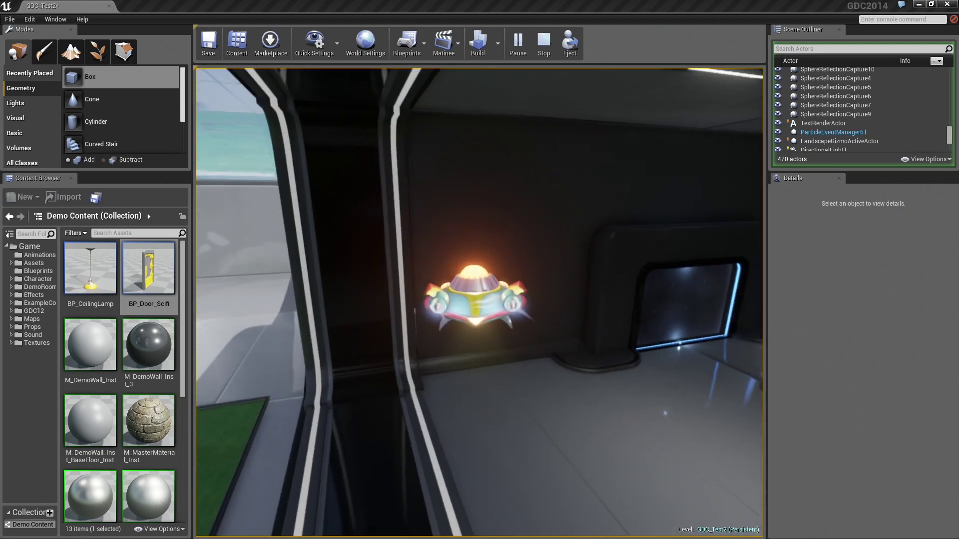
key("shift+F1")
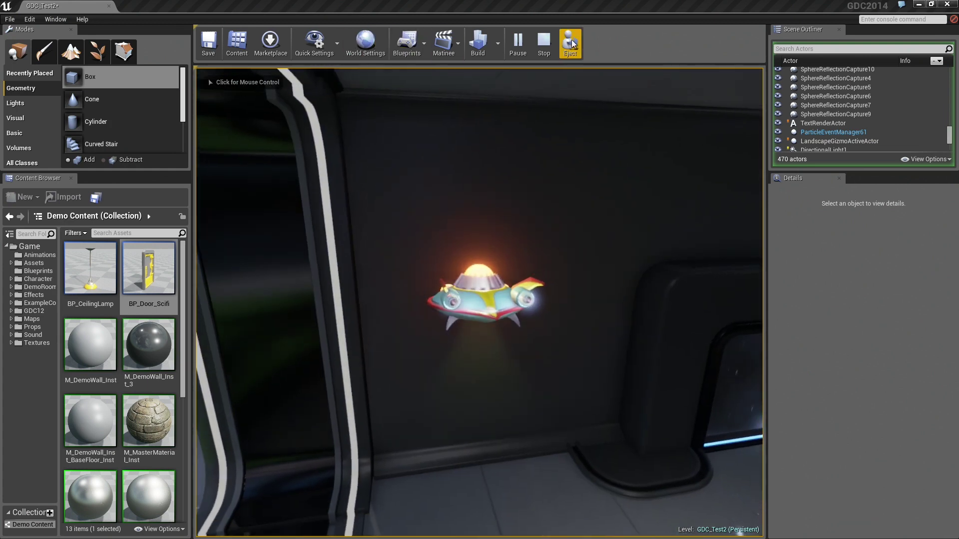
Eject from the player, orbit to the flying UFO and select it.
left_click(569, 43)
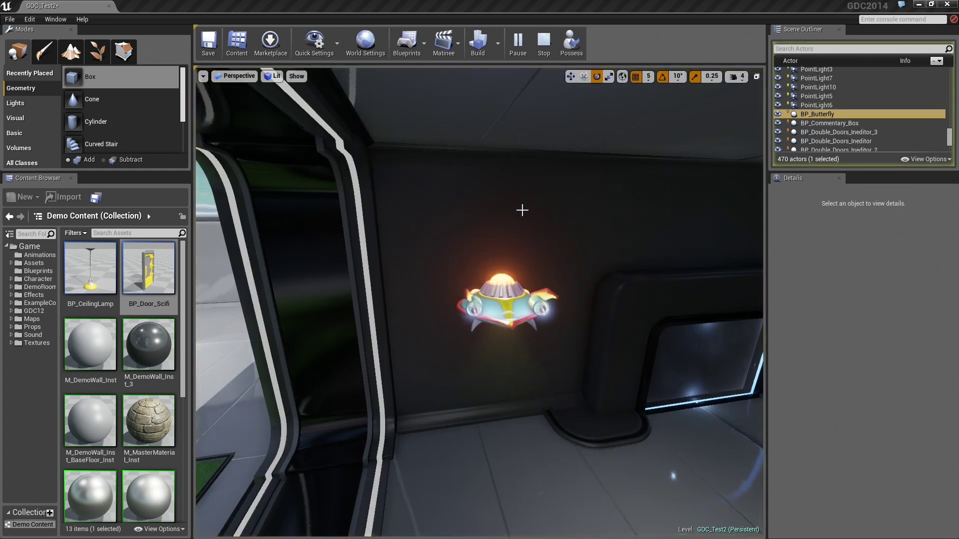
right_click_drag(644, 444, 599, 430)
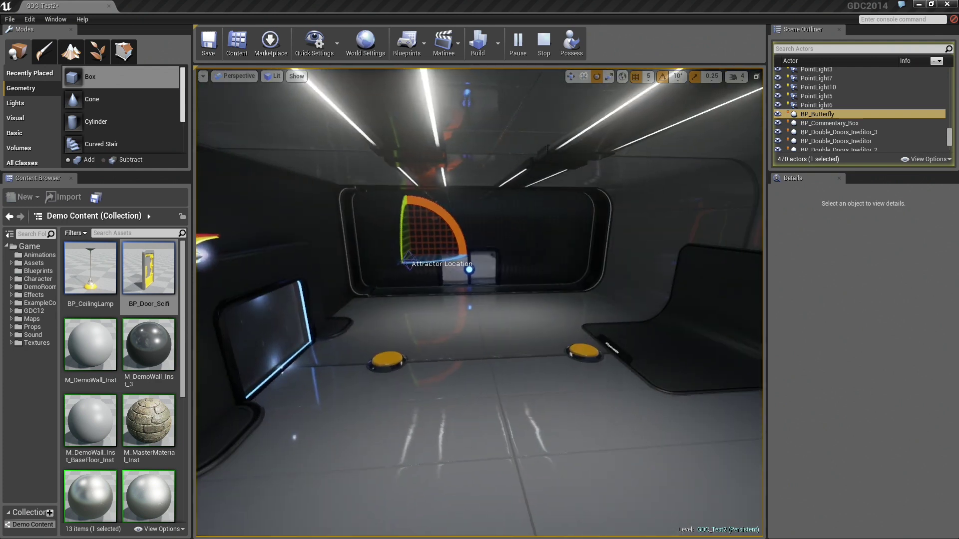
right_click_drag(512, 272, 514, 274)
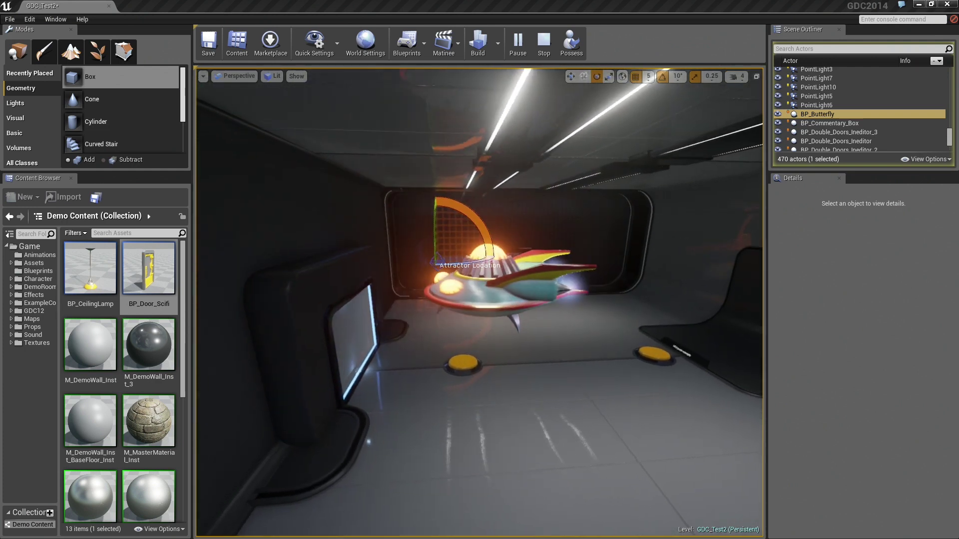
left_click(493, 307)
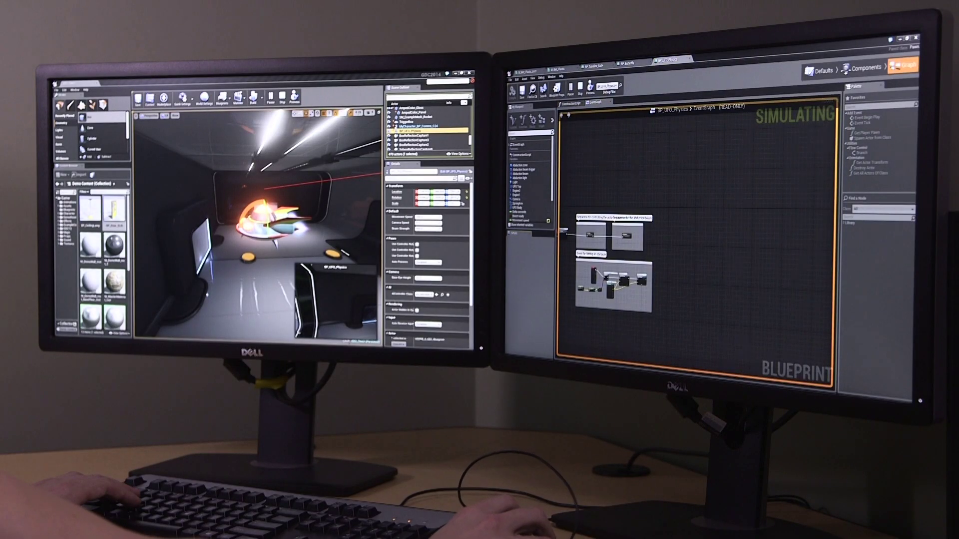
scroll(710, 226, "up", 2)
scroll(709, 225, "up", 1)
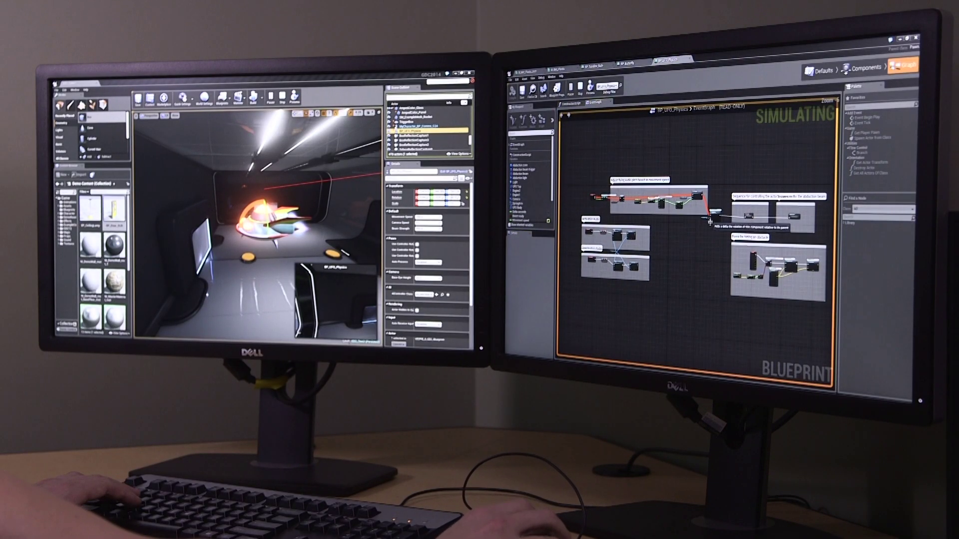
Open the Abduction beam sequences graph, zoom in and widen the side panels.
right_click_drag(709, 238, 606, 256)
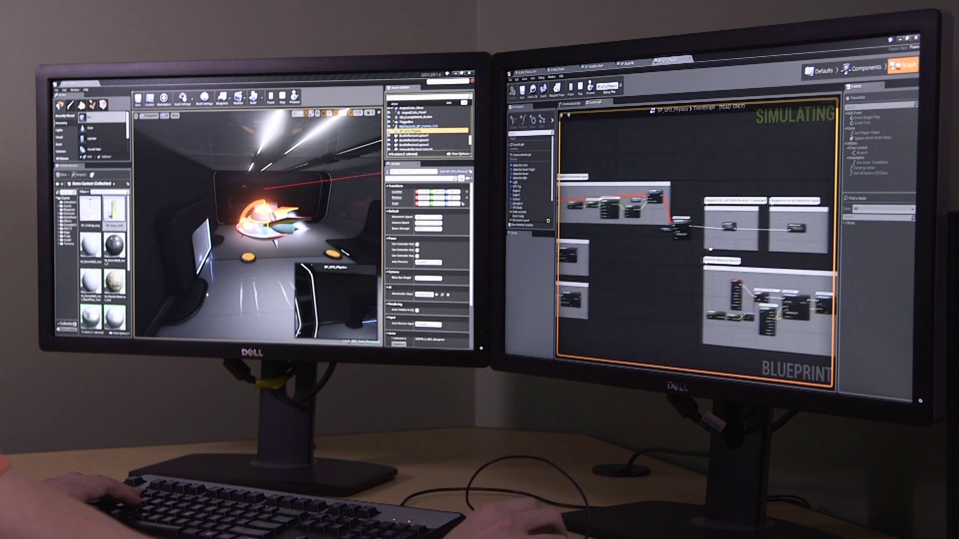
scroll(607, 255, "up", 1)
scroll(607, 255, "up", 3)
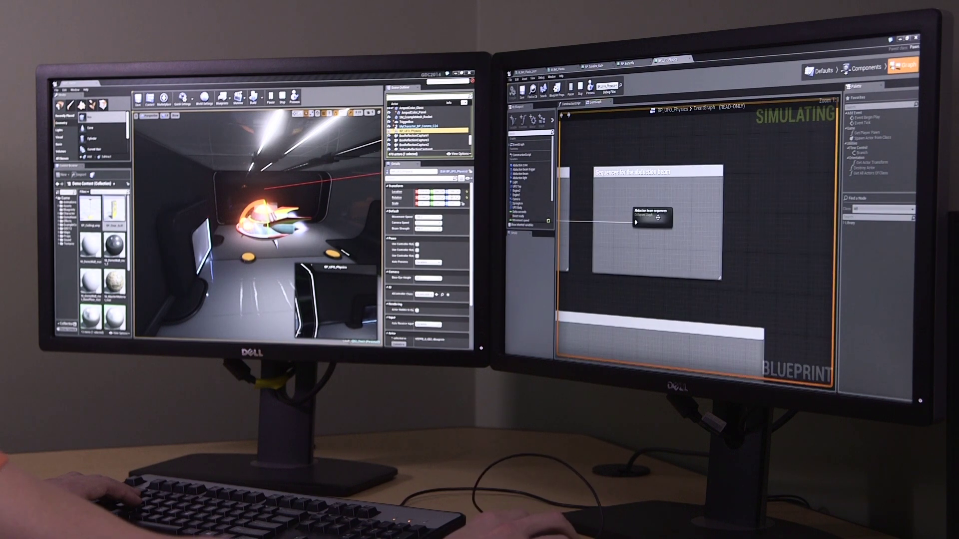
double_click(657, 218)
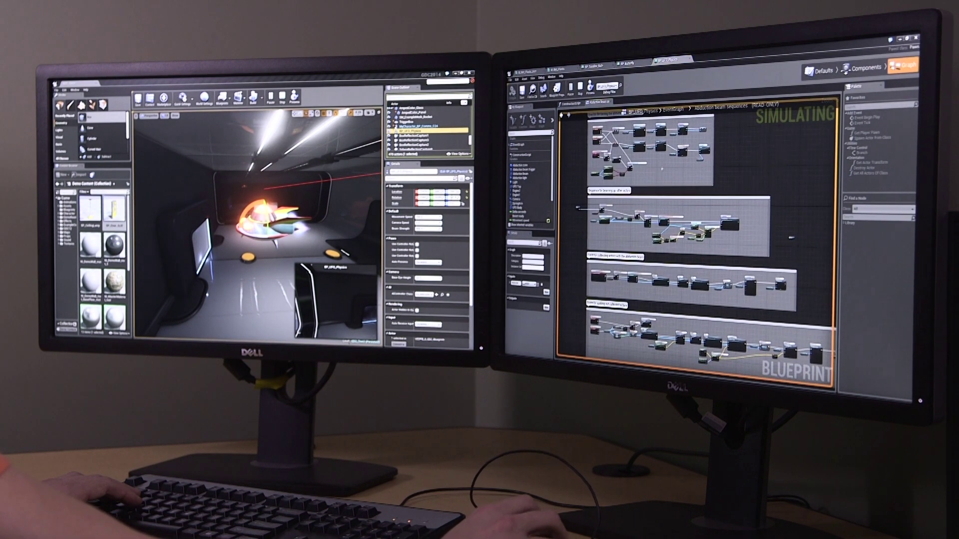
mouse_move(661, 170)
right_mouse_down()
mouse_move(650, 161)
mouse_move(644, 175)
right_mouse_up()
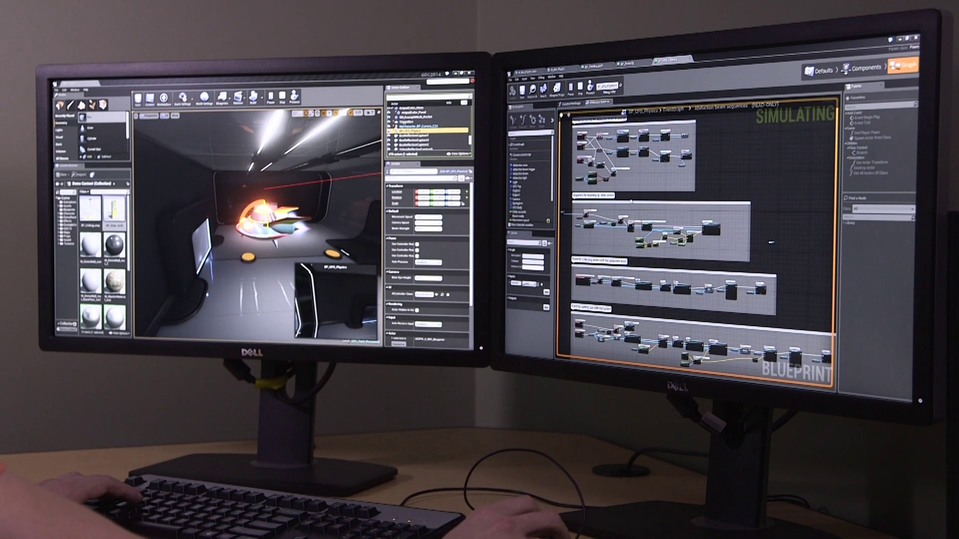
scroll(630, 202, "up", 2)
scroll(630, 202, "up", 2)
scroll(627, 225, "up", 2)
scroll(622, 248, "up", 2)
scroll(622, 248, "up", 1)
scroll(634, 255, "up", 1)
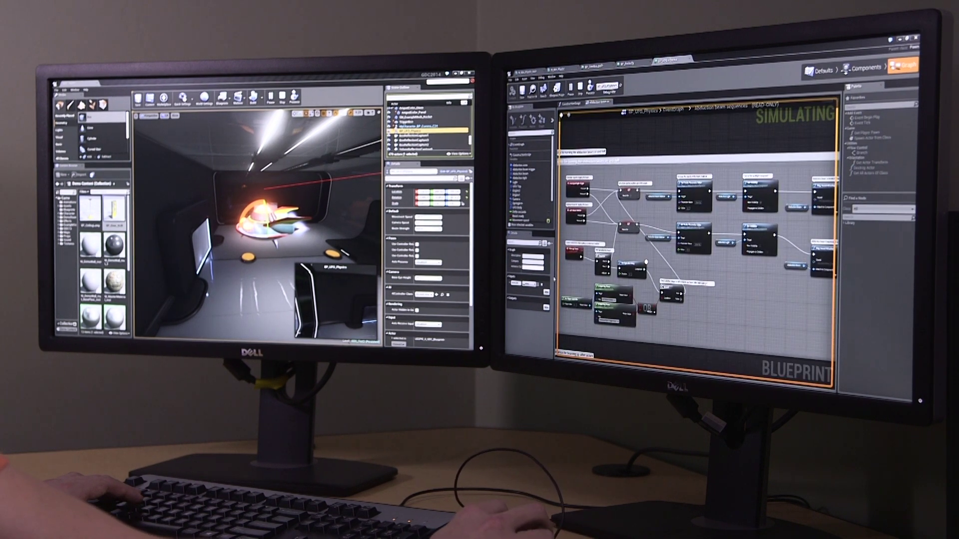
left_click_drag(554, 276, 534, 276)
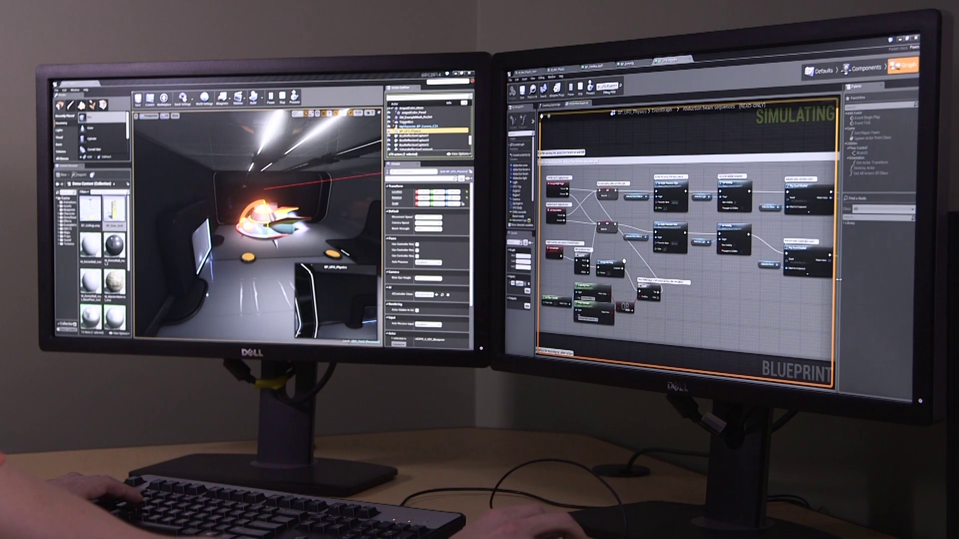
left_click_drag(839, 279, 873, 279)
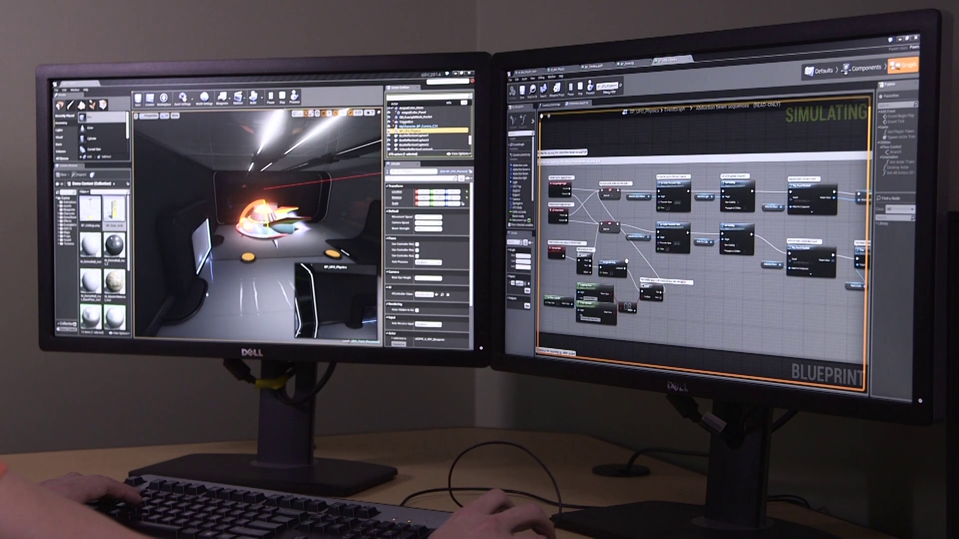
Resume play with F8 and fly the UFO out onto the open platform by the sea.
key("F8")
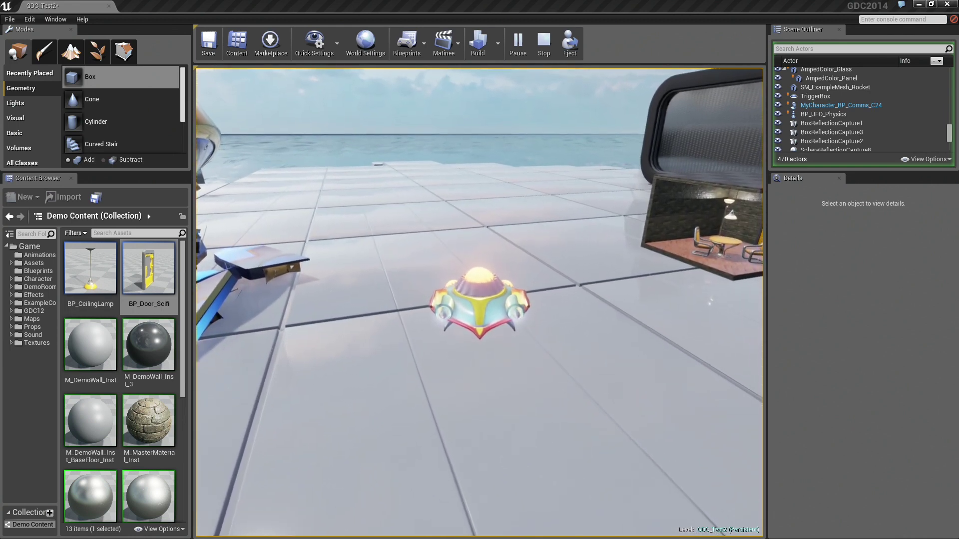
Stop play and load the Matinee level from Recent Levels, answering the save prompt.
key("Escape")
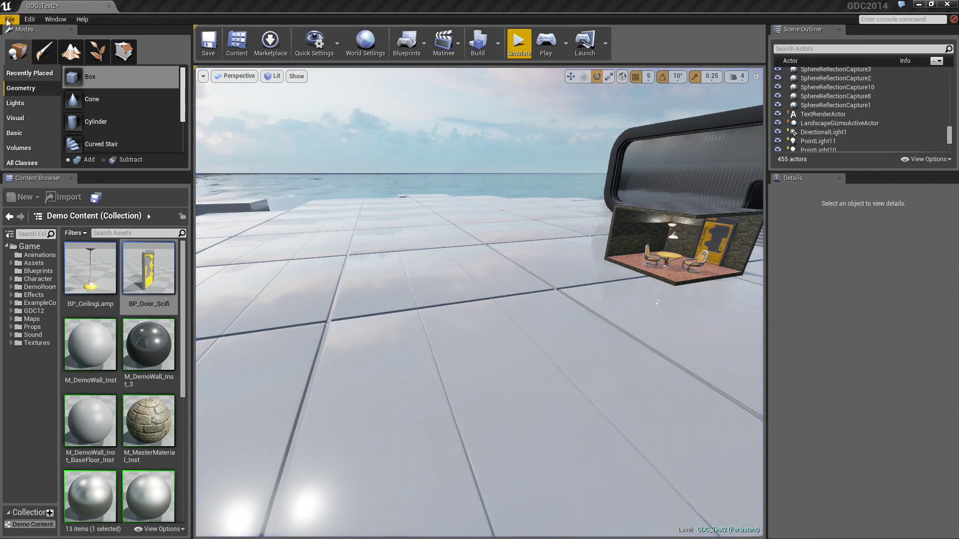
left_click(7, 20)
mouse_move(39, 266)
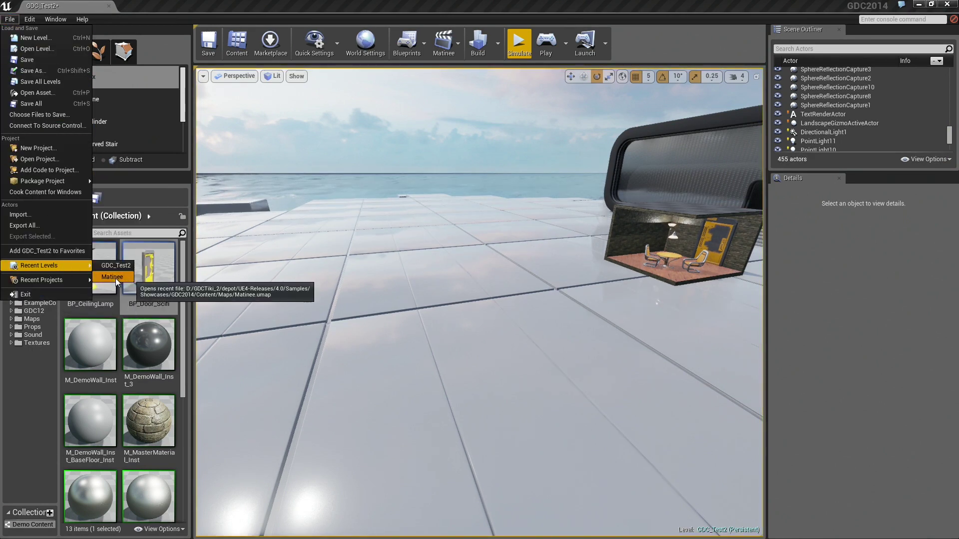
left_click(116, 279)
left_click(568, 368)
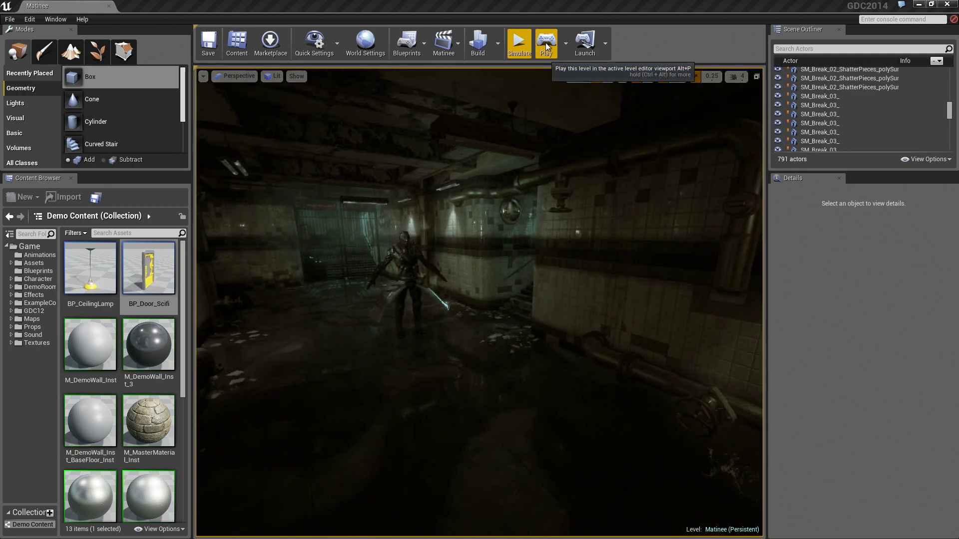
Play the Matinee level with Alt+P so the letterboxed corridor cinematic runs.
key("alt+p")
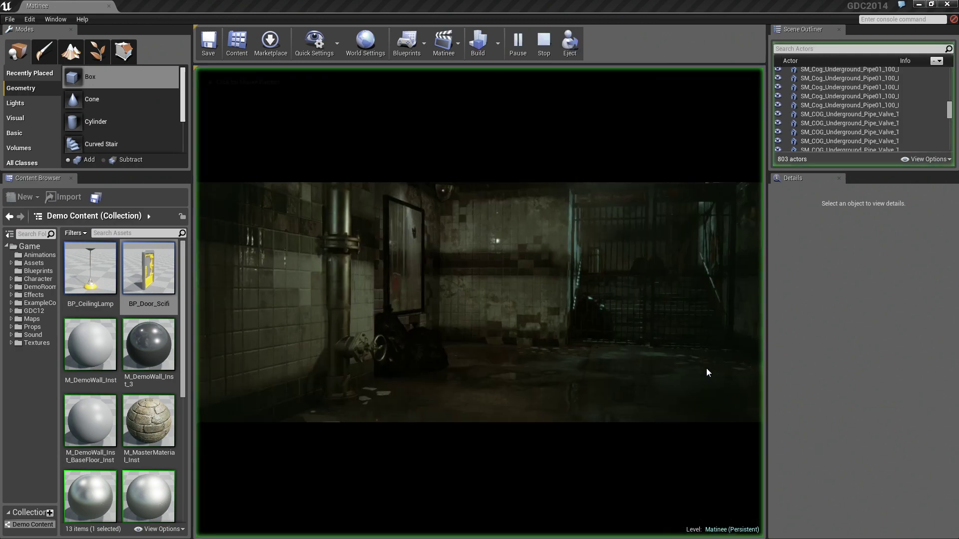